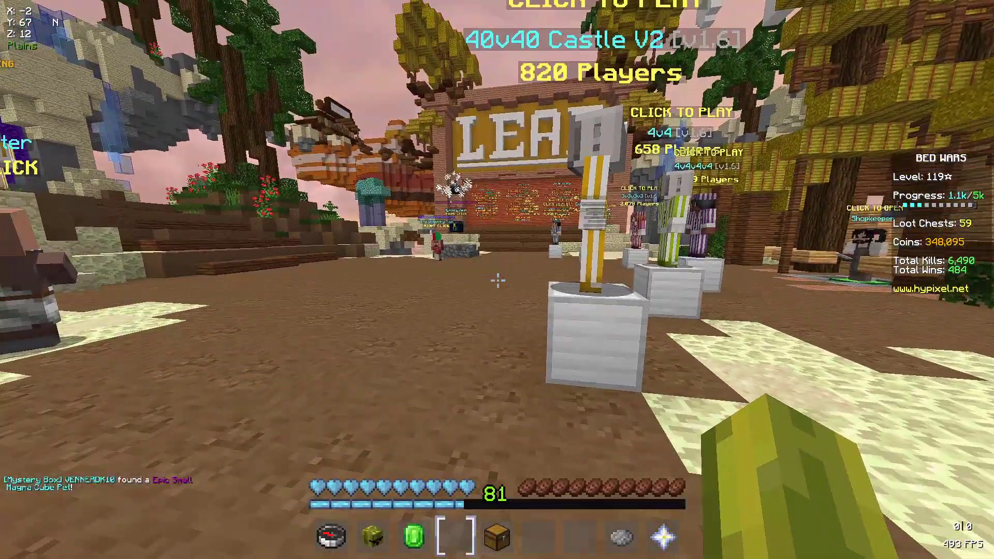
key(w)
key(a)
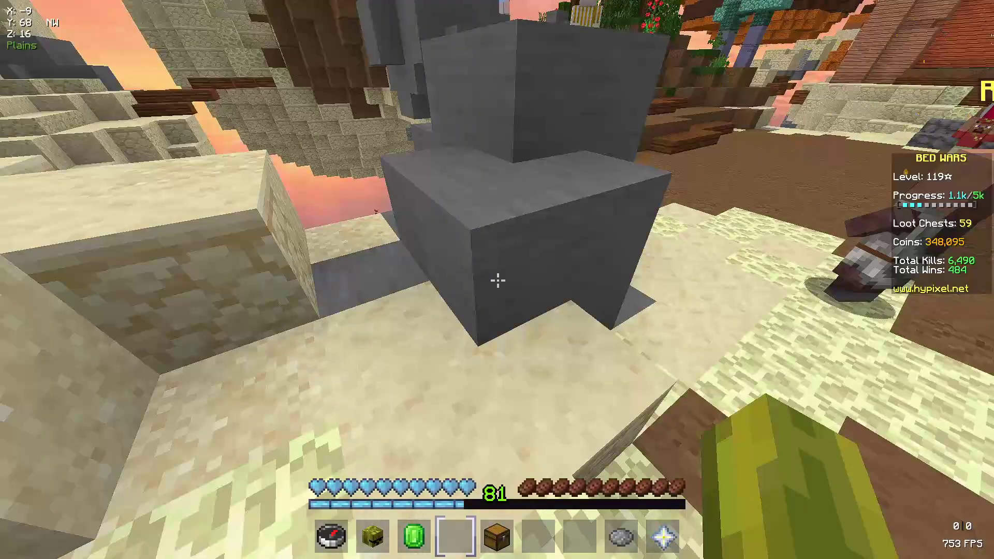
click(498, 281)
click(497, 280)
click(498, 280)
click(498, 280)
click(497, 281)
key(a)
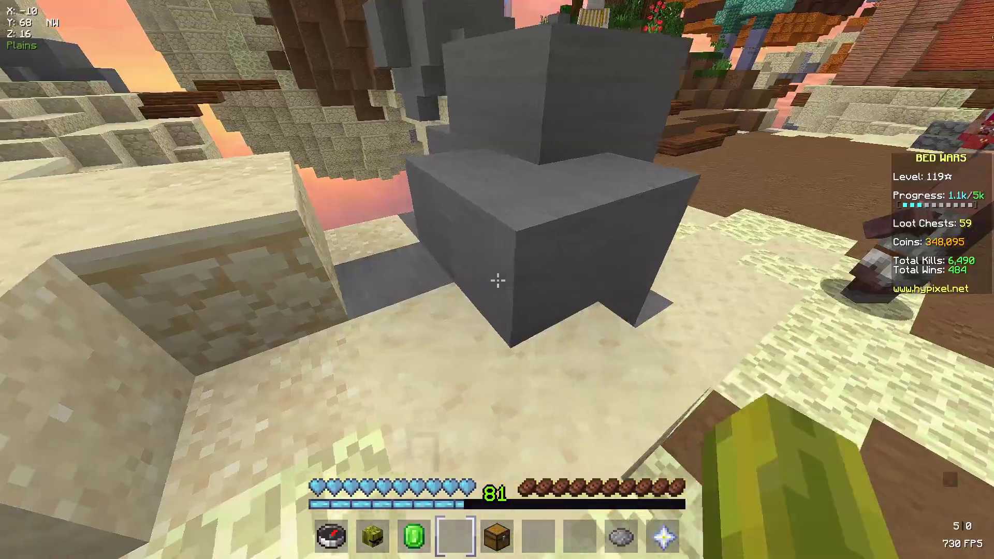
key(w)
key(space)
key(w)
key(space)
key(space)
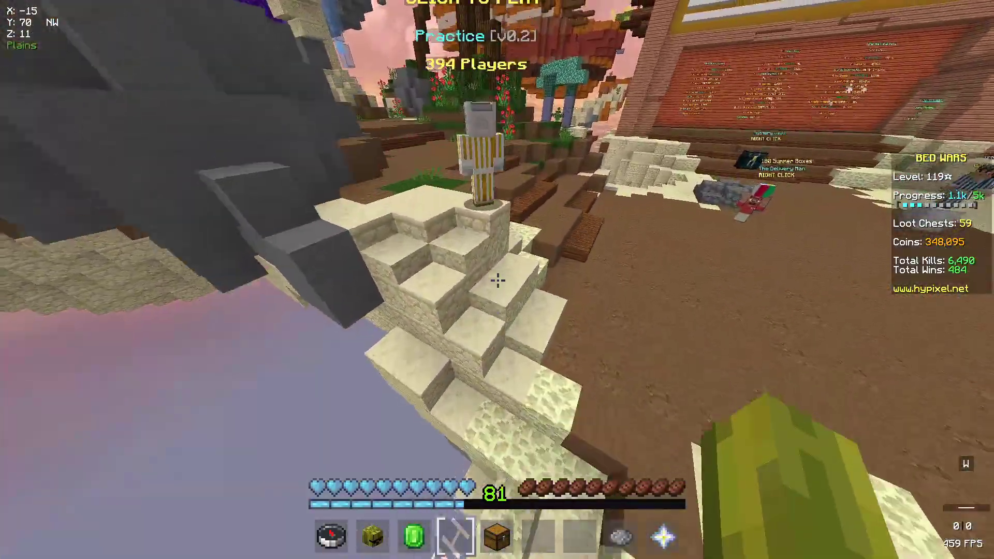
key(w)
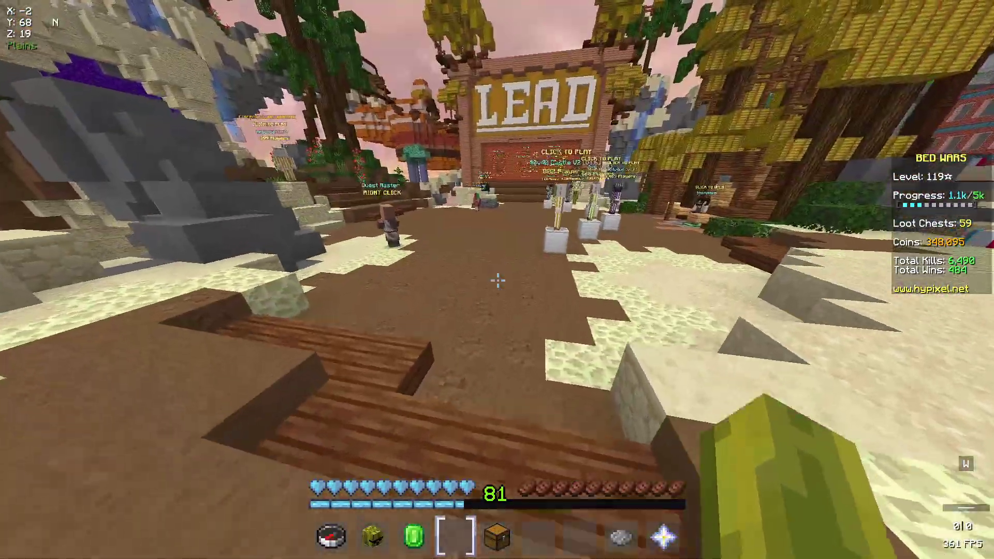
key(a)
key(w)
key(space)
click(498, 280)
click(498, 280)
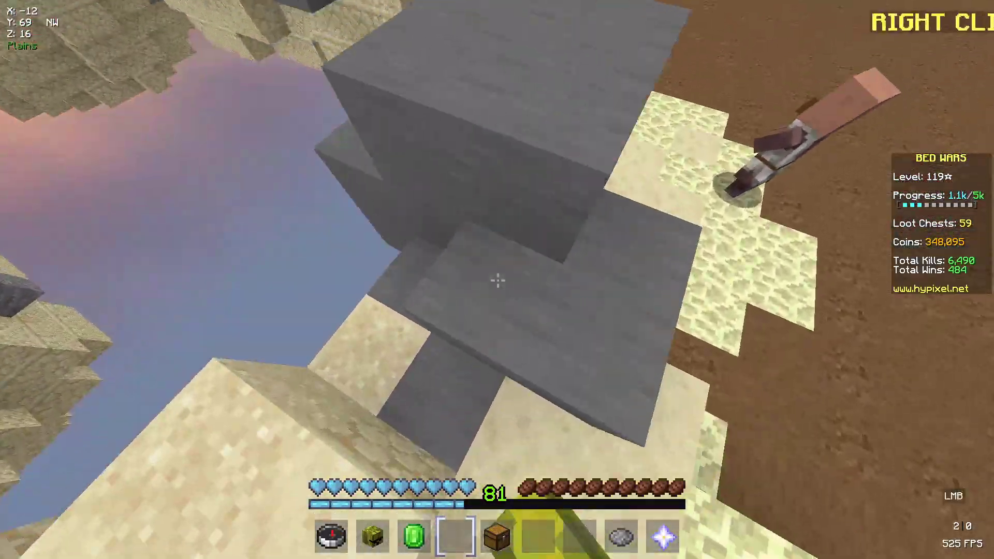
click(498, 281)
click(497, 281)
click(498, 280)
click(497, 280)
click(497, 280)
click(498, 280)
click(497, 280)
key(space)
key(w)
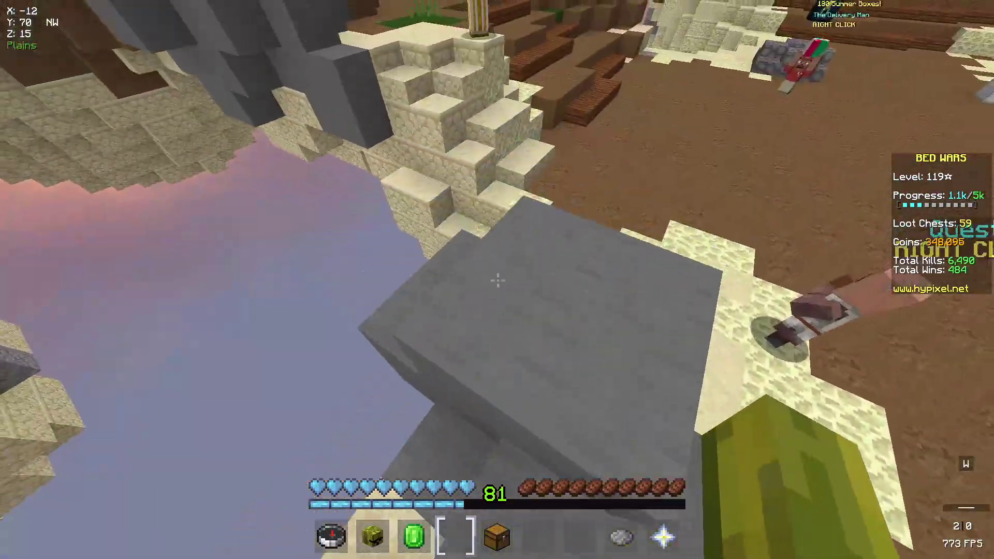
key(w)
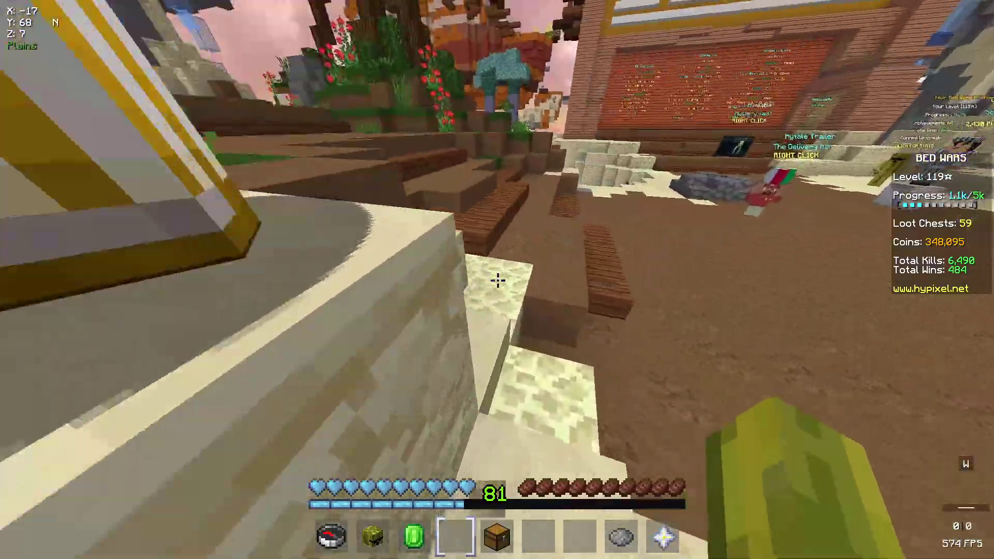
key(w)
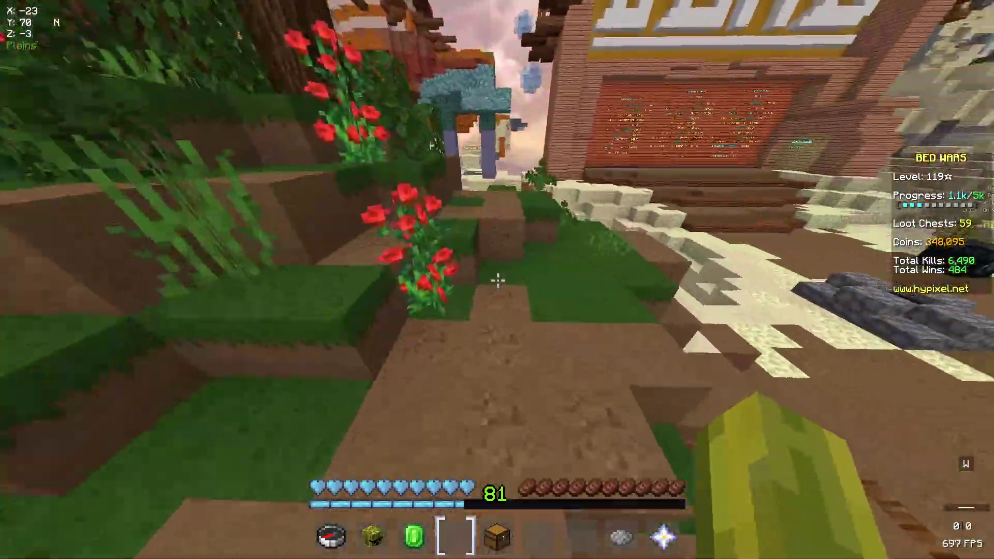
key(w)
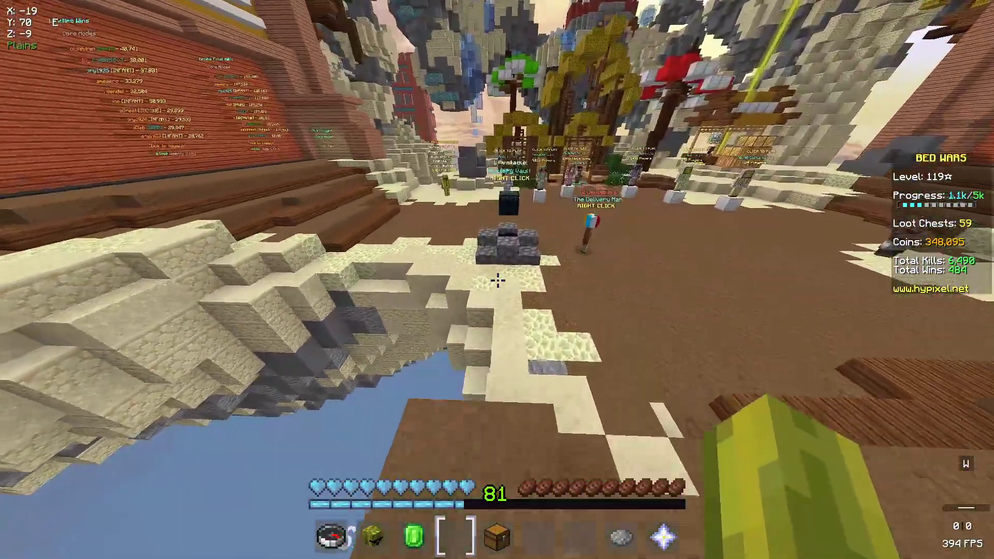
key(w)
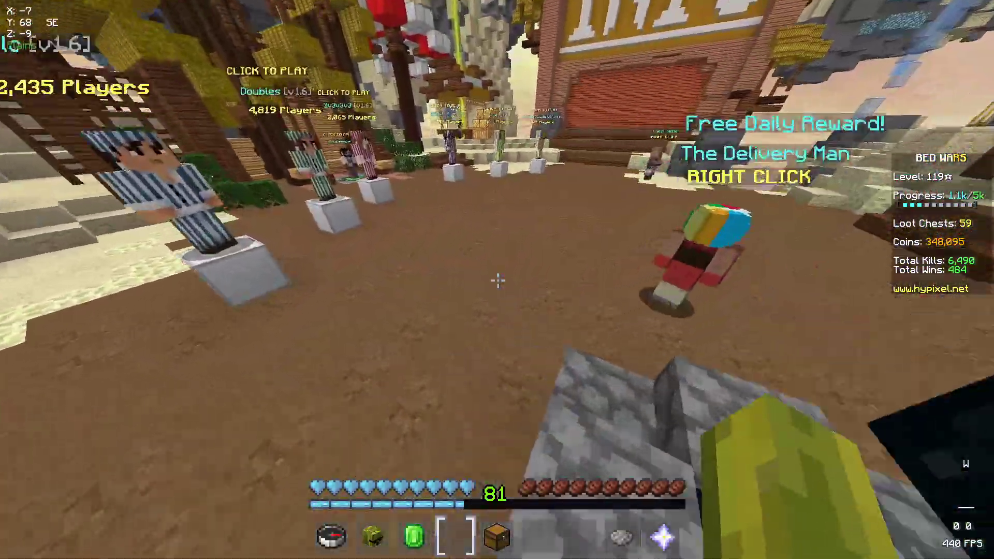
key(d)
key(w)
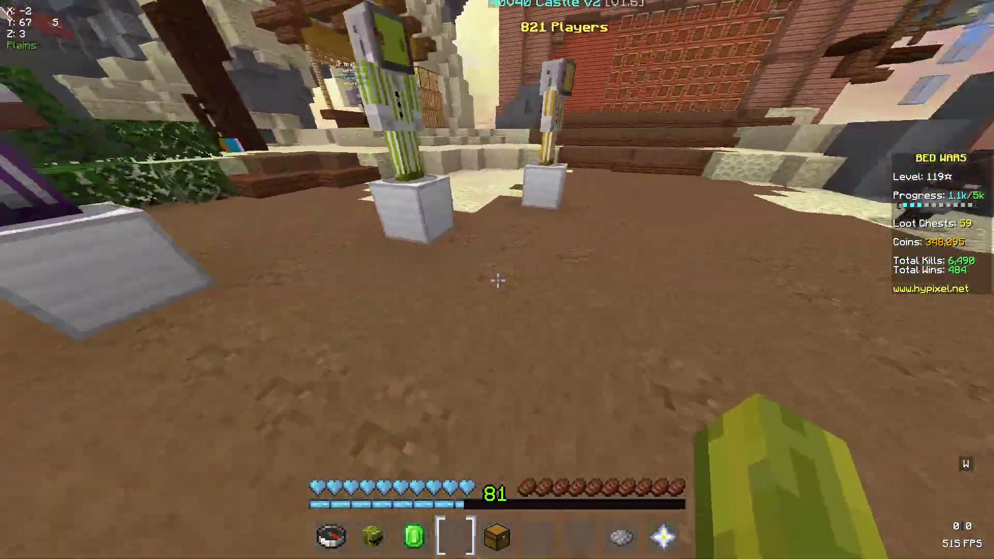
key(w)
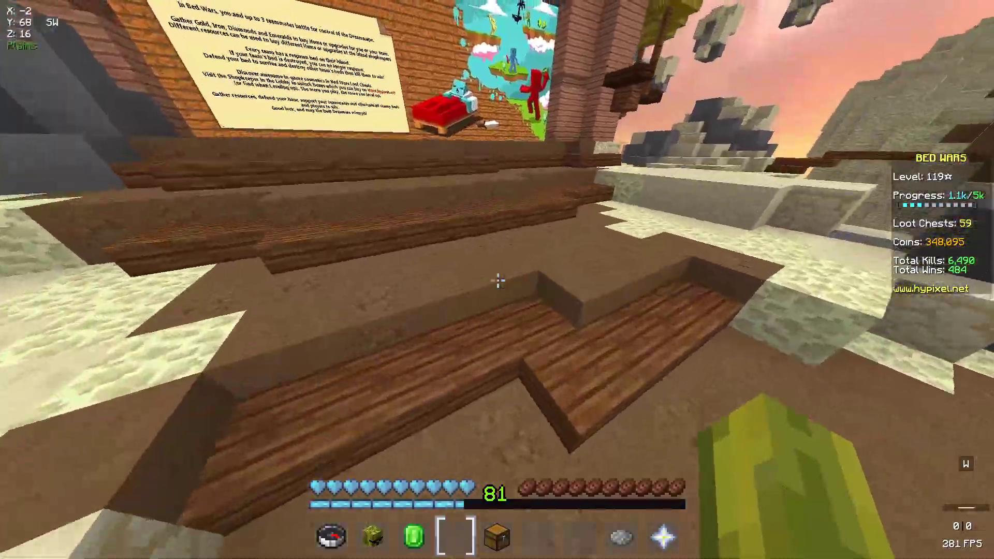
key(w)
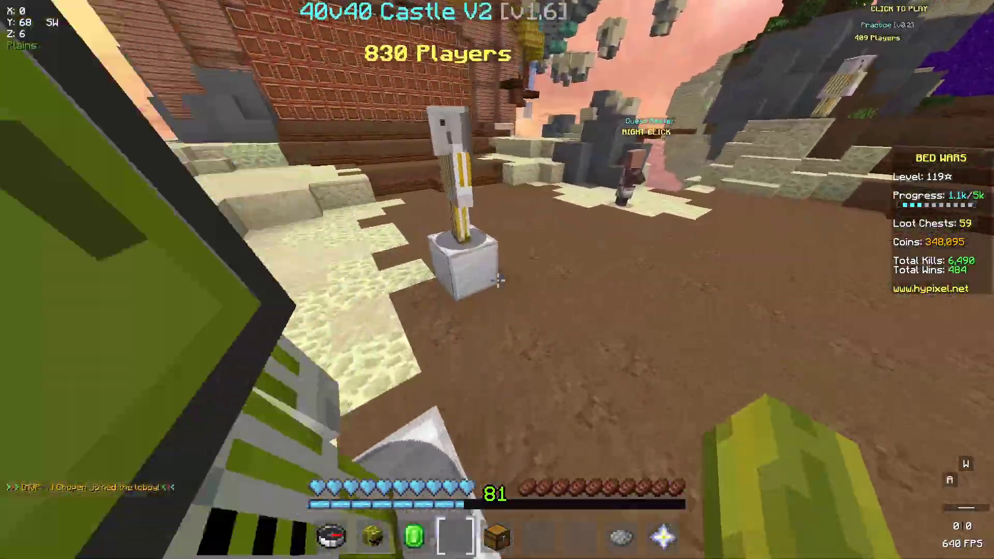
key(w)
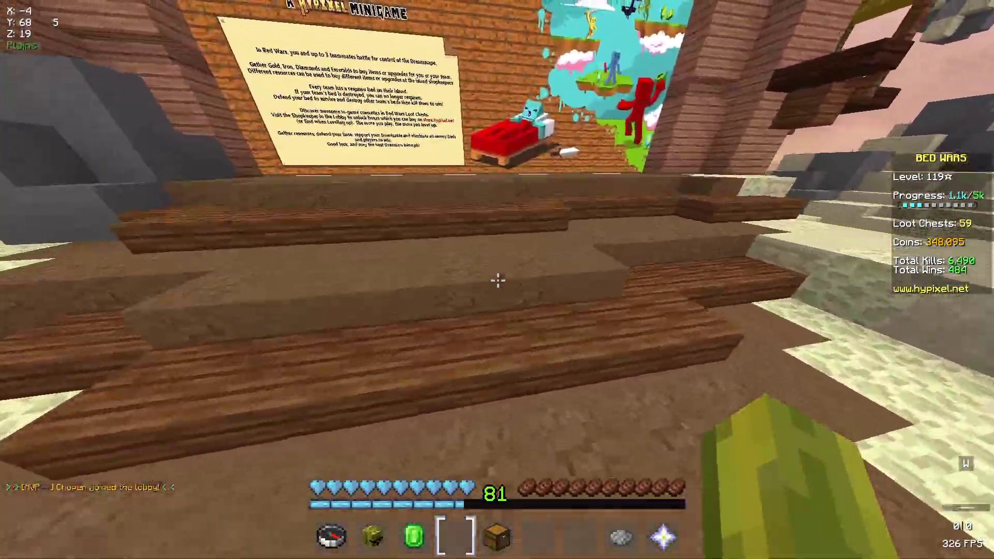
key(w)
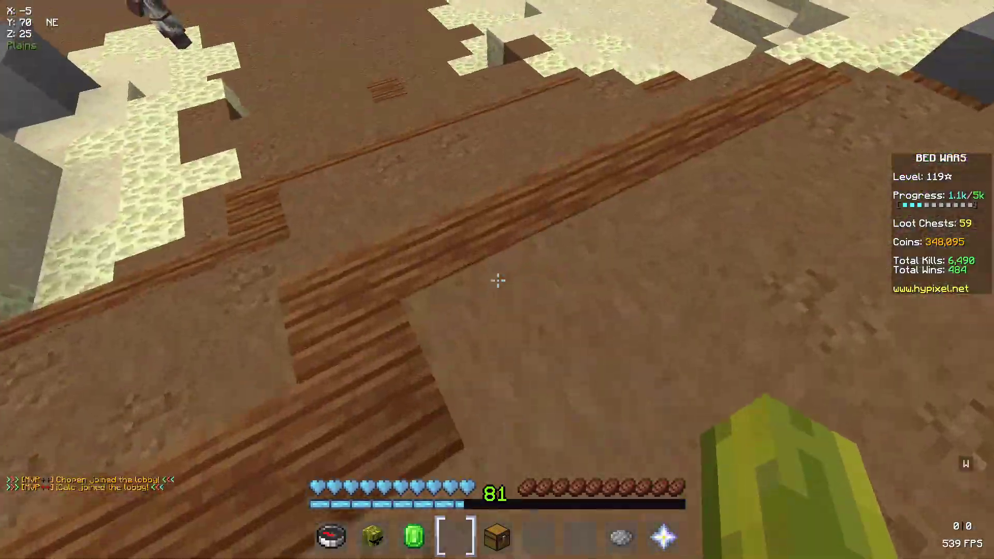
key(w)
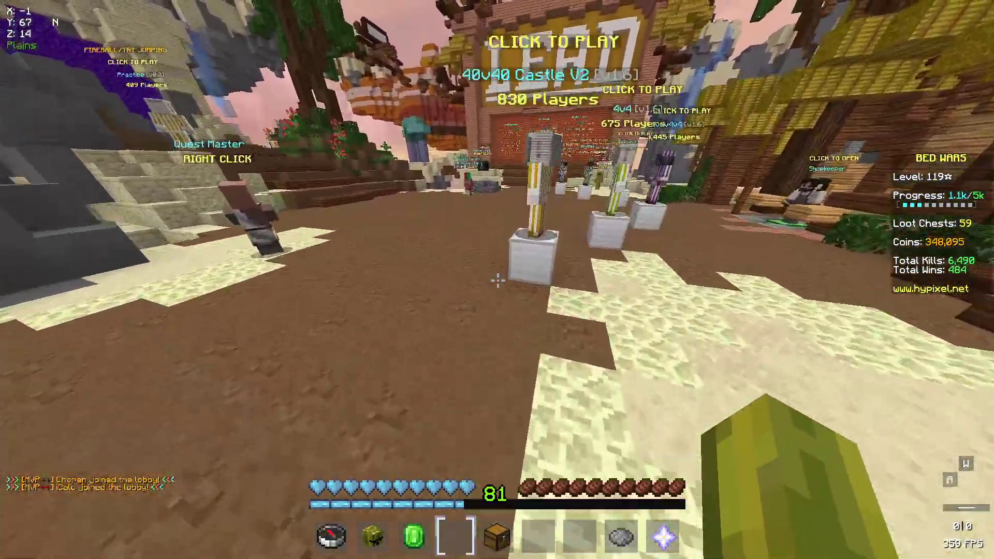
key(a)
key(a)
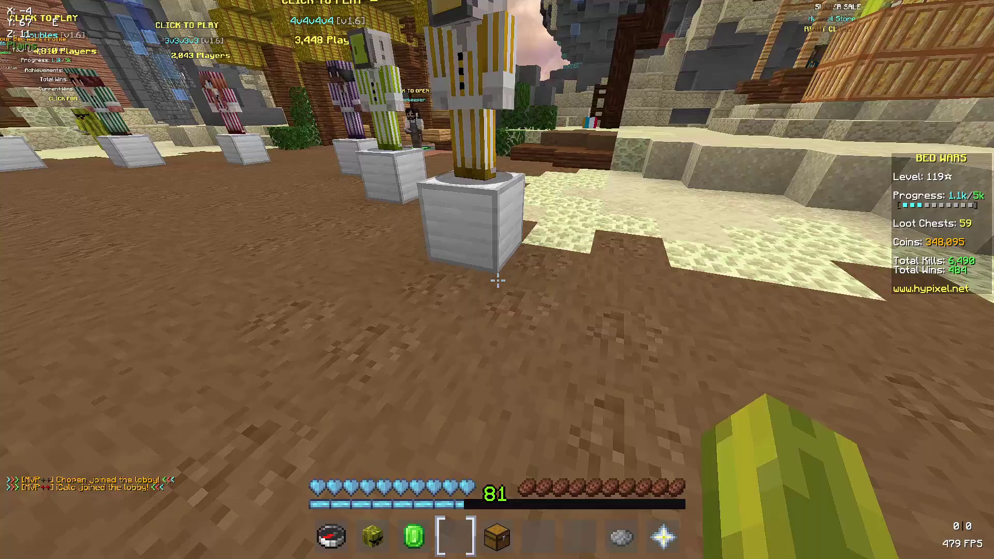
key(w)
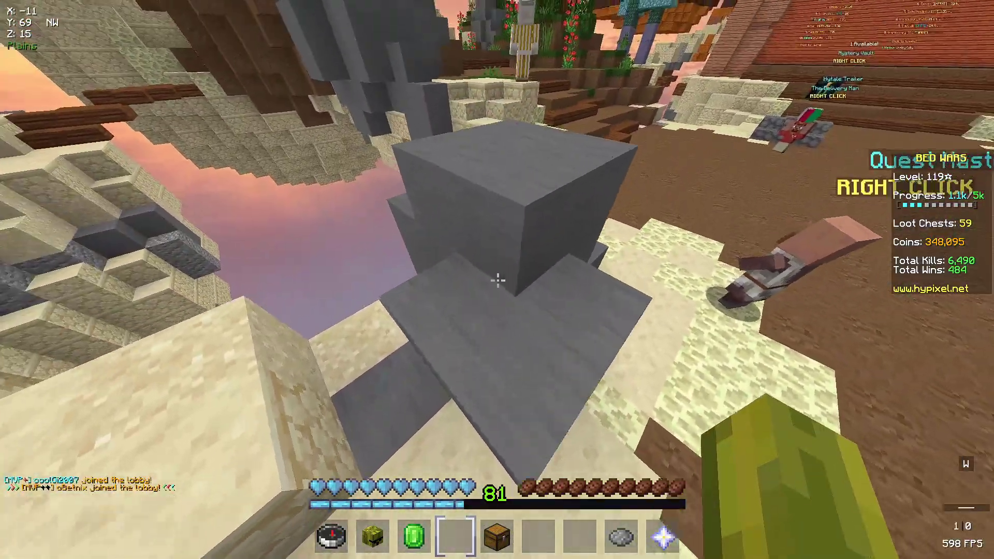
key(w)
key(d)
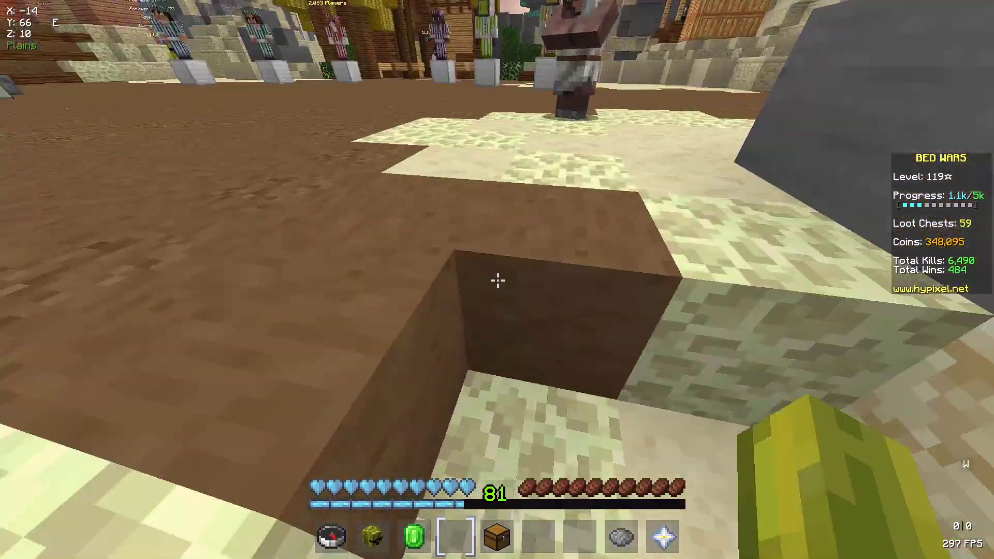
key(w)
key(space)
key(a)
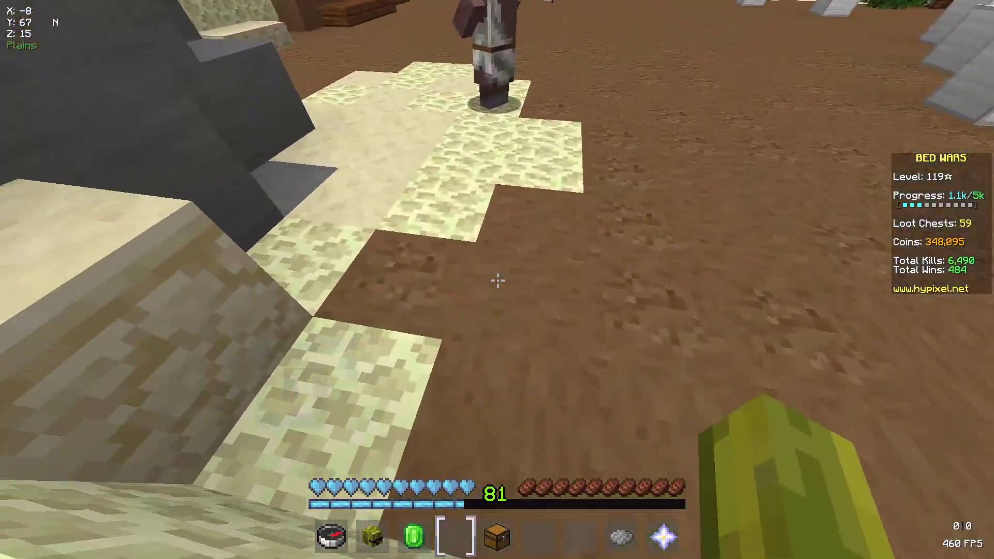
key(d)
click(498, 281)
click(498, 281)
click(497, 280)
key(d)
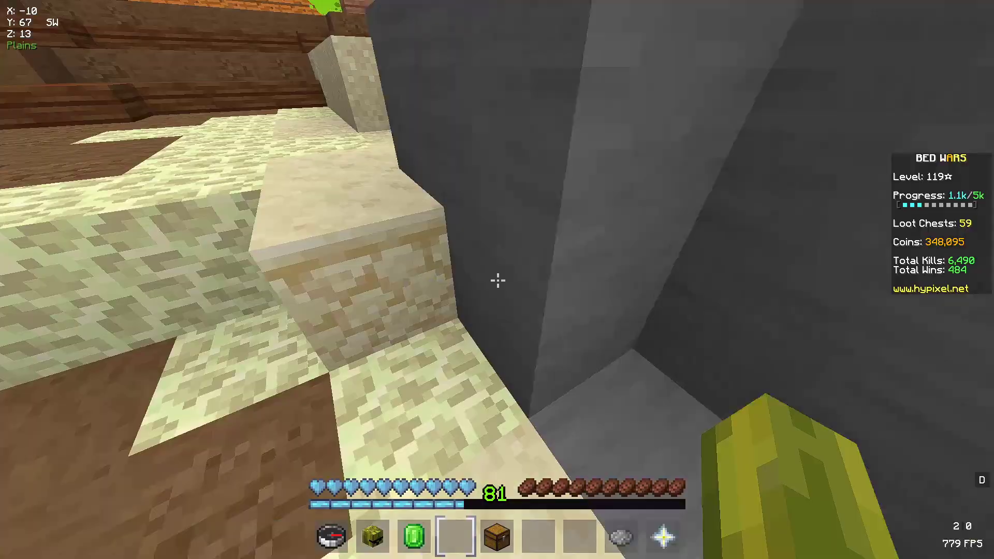
key(w)
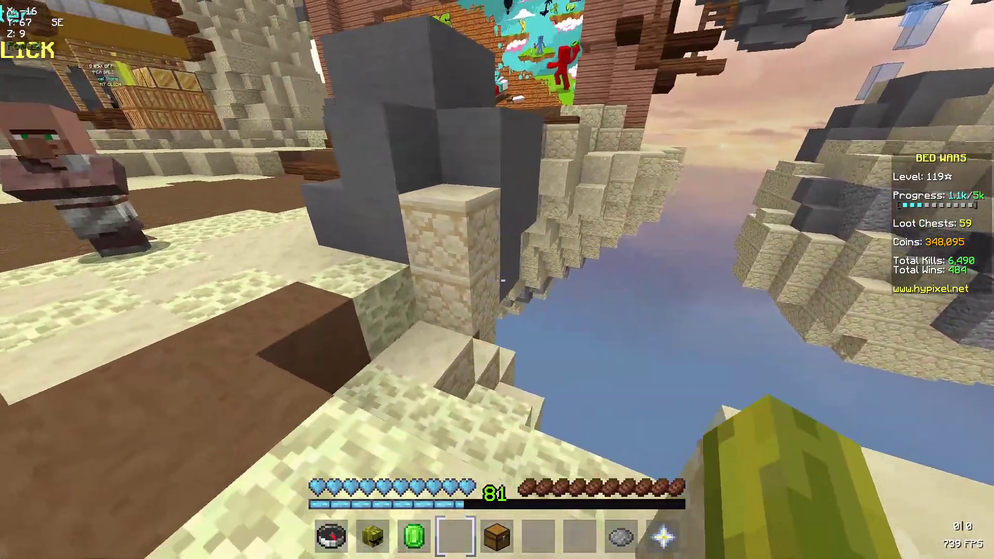
key(w)
key(space)
key(space)
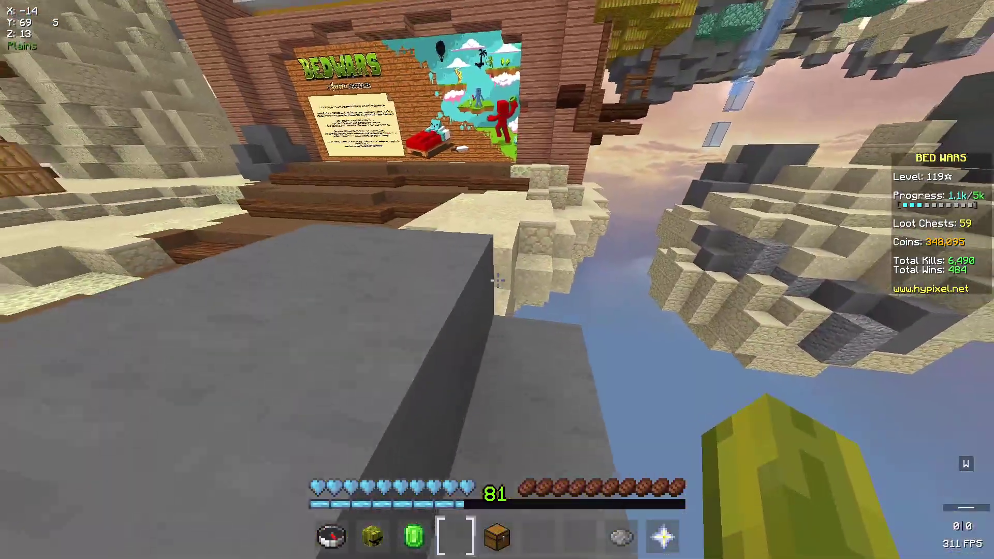
key(w)
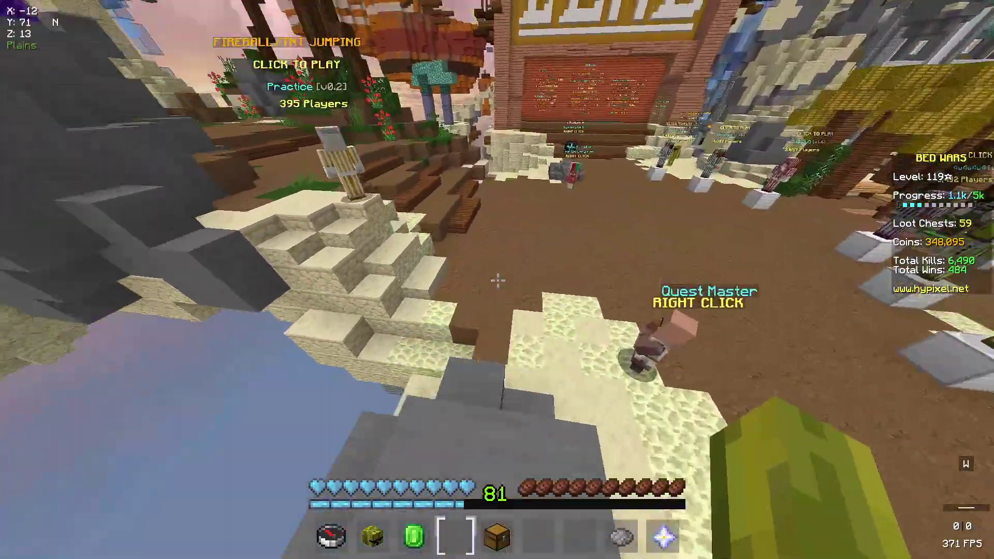
key(w)
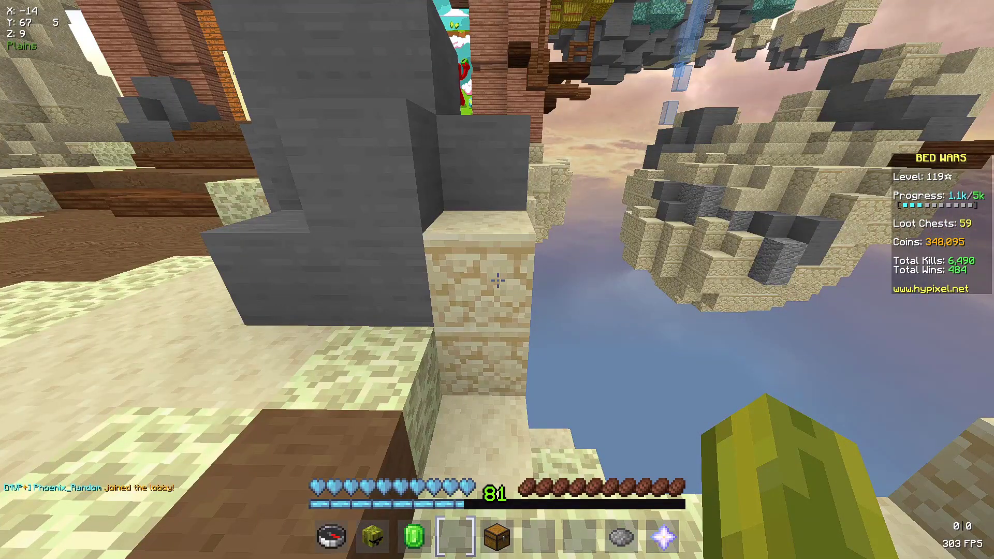
- Leave the game through its pause menu for File Explorer and return to the Minecraft resourcepacks folder
key(Escape)
click(430, 335)
click(409, 402)
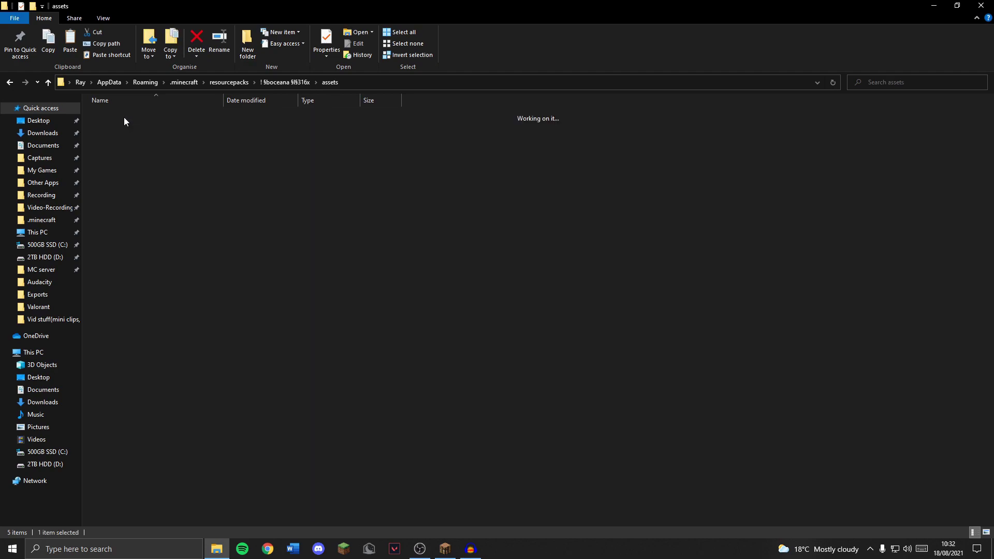
double_click(8, 84)
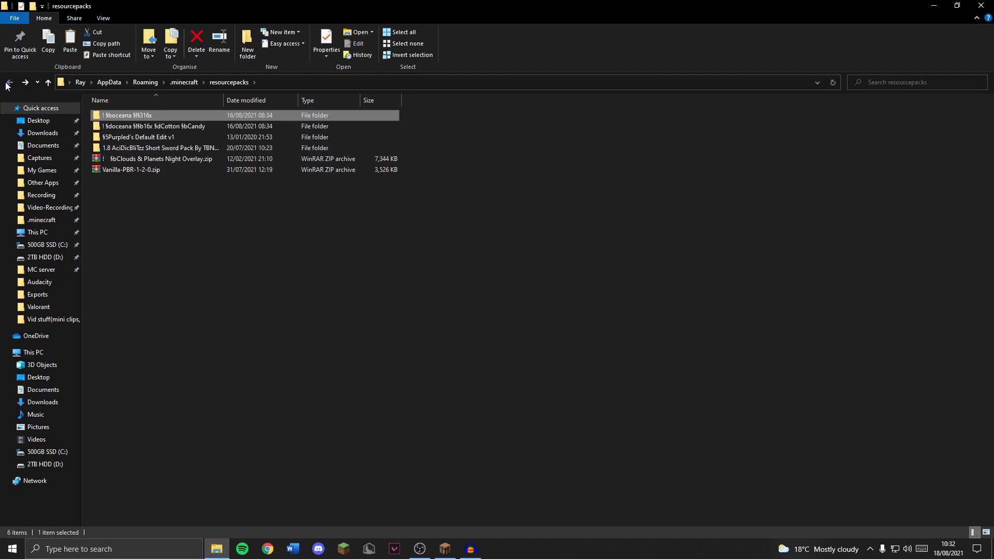
click(331, 234)
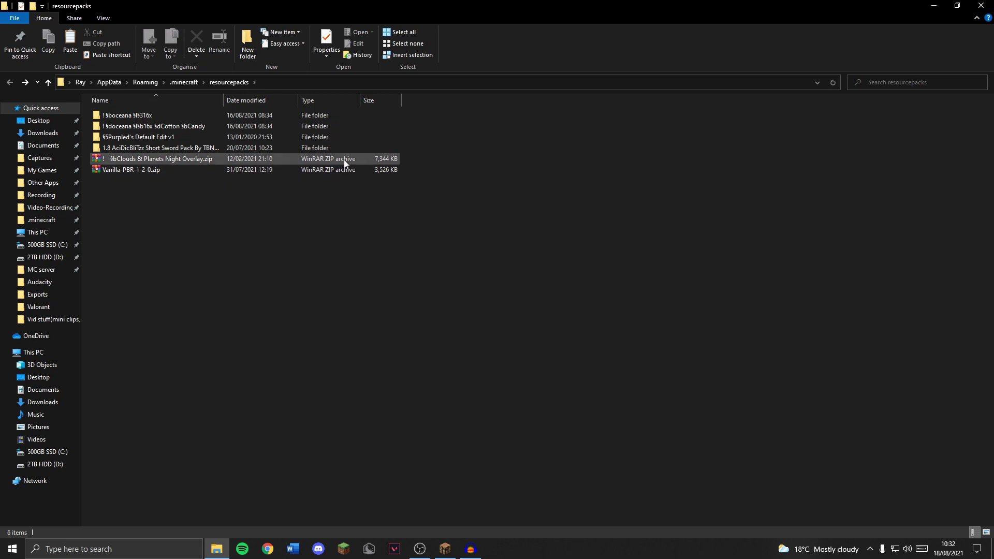
- Look up the extraction options for the zipped Clouds & Planets Night Overlay resource pack
right_click(124, 162)
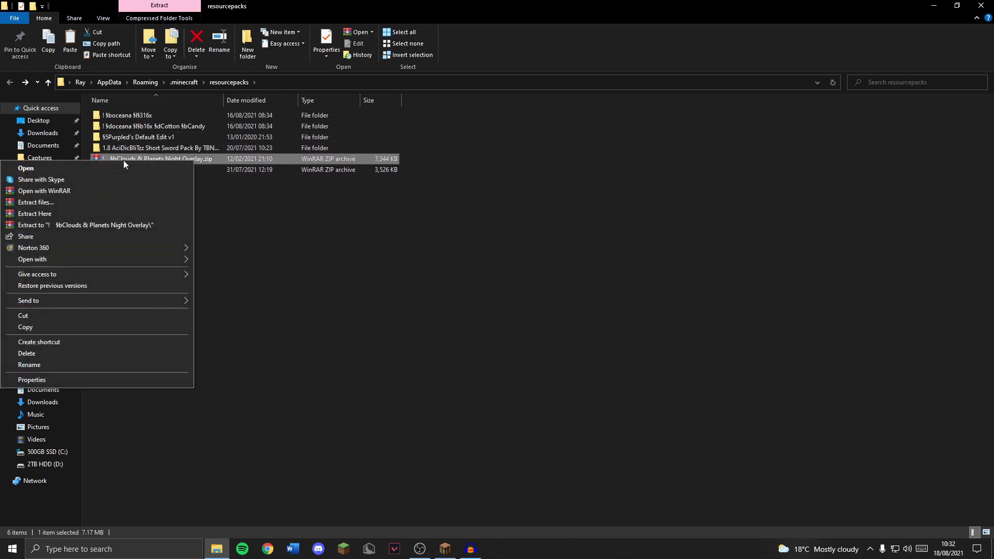
click(83, 224)
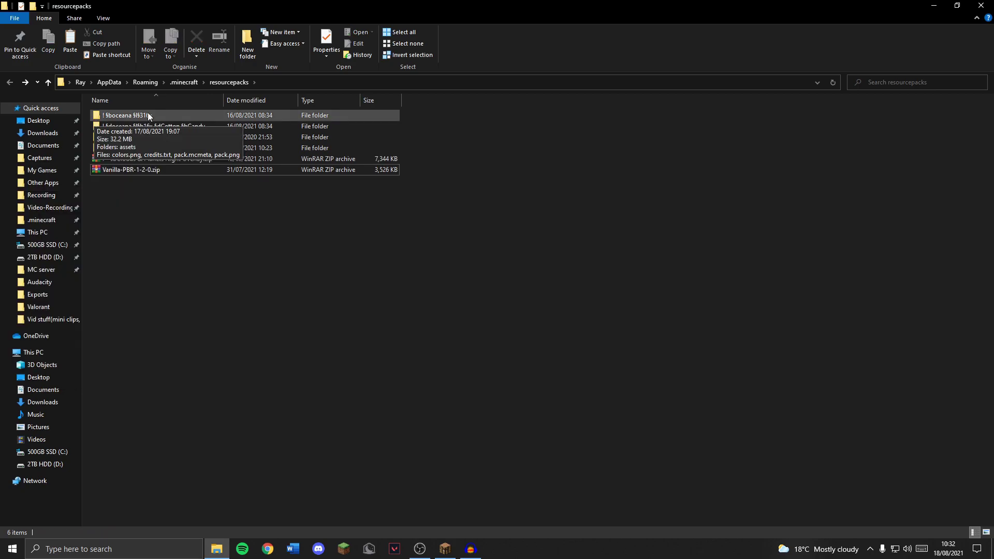
- Open the assets, minecraft, textures and blocks folders of the "! §boceana §l§316x" pack and browse the block images
double_click(105, 120)
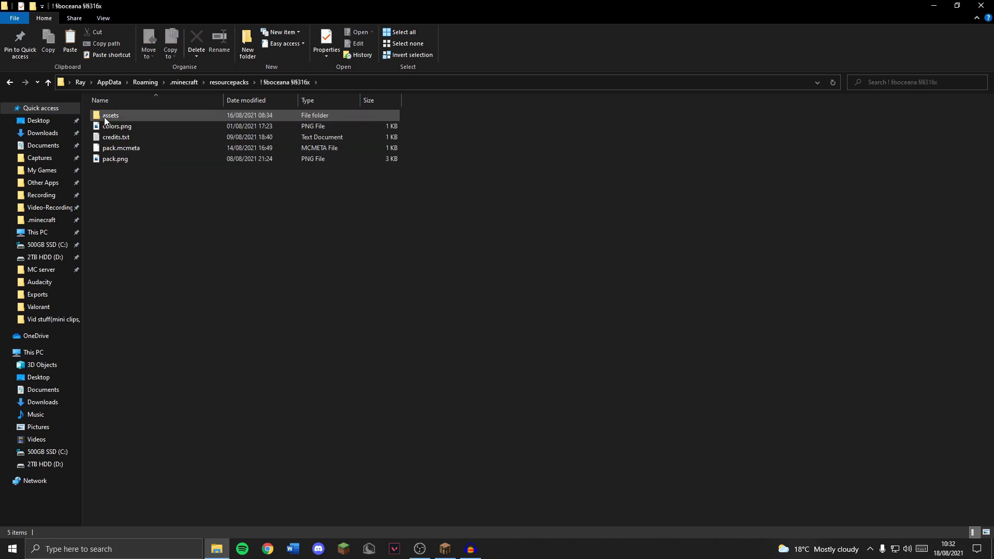
double_click(106, 117)
double_click(108, 117)
click(132, 148)
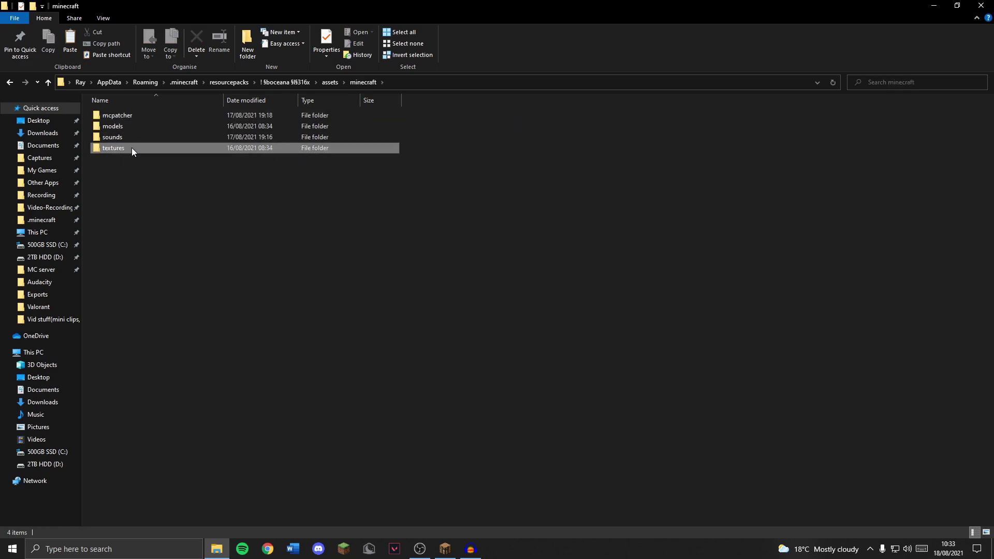
double_click(132, 148)
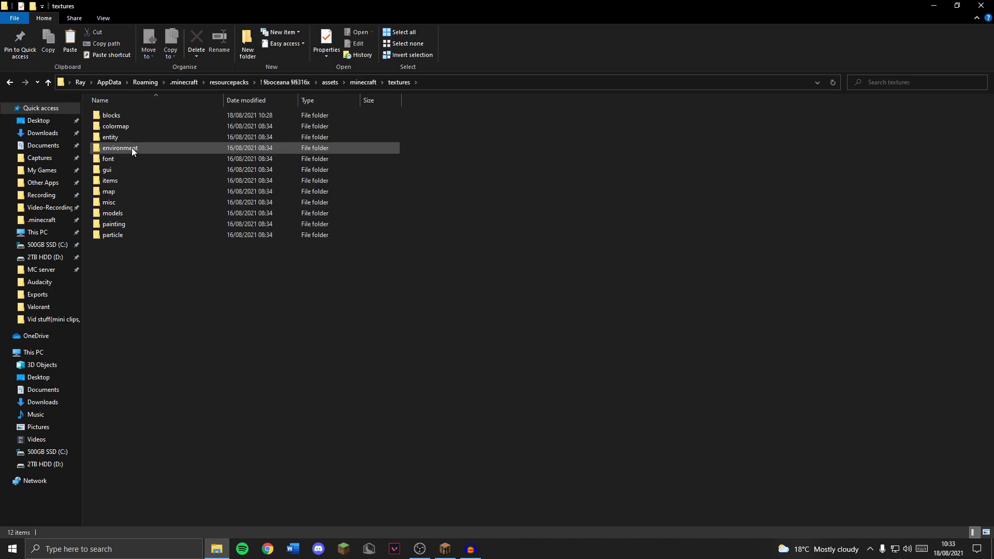
double_click(108, 116)
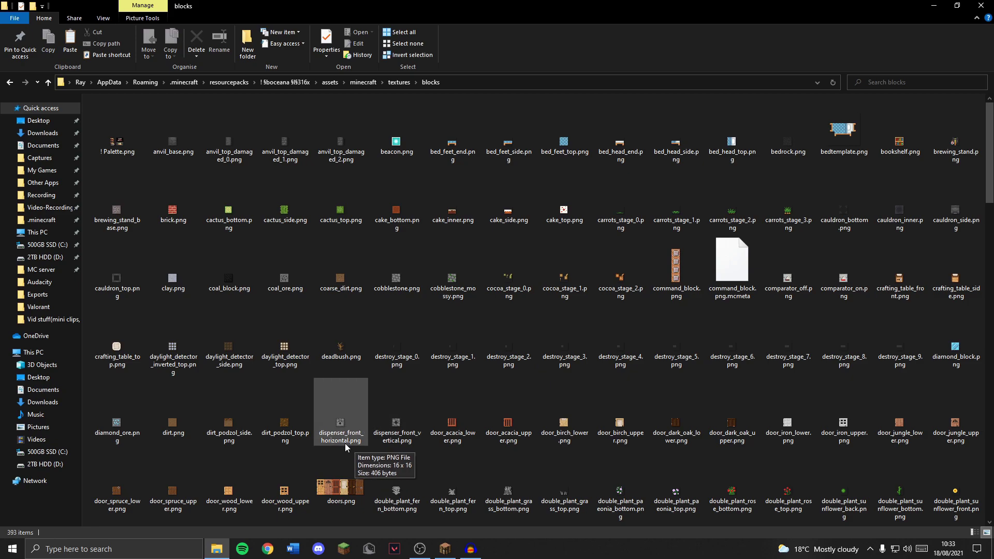
scroll(346, 446, down, 10)
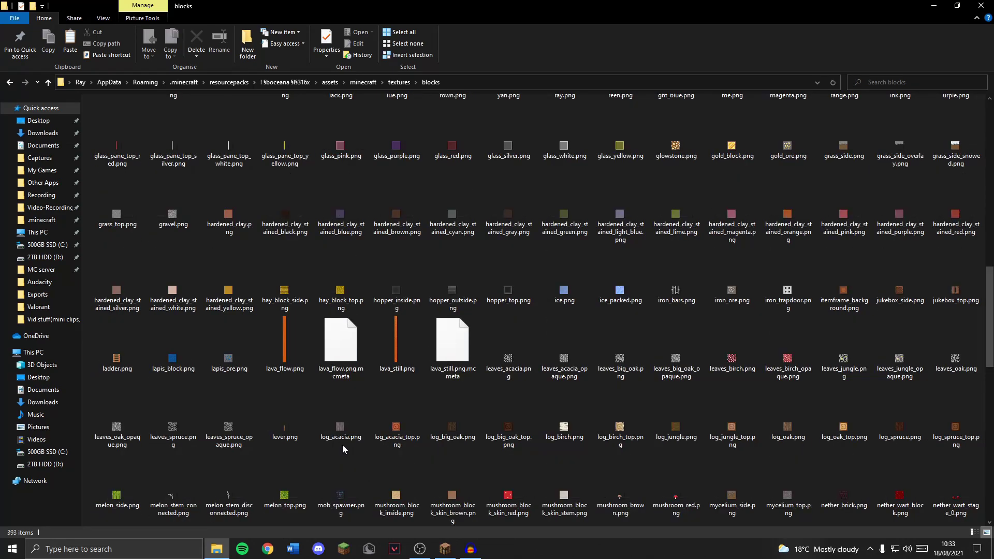
- Find sandstone_normal.png in the blocks folder and open it with paint.net
scroll(343, 446, down, 4)
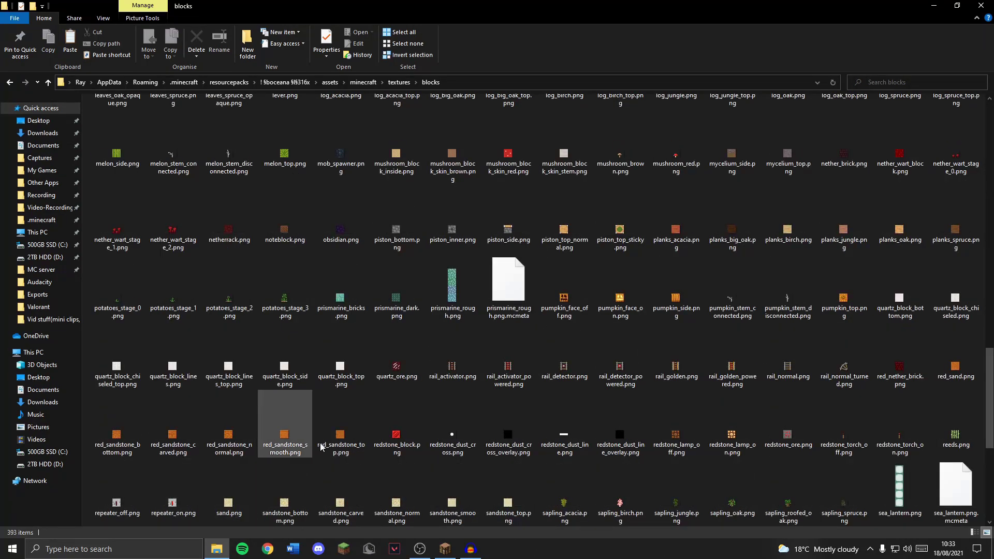
scroll(373, 435, down, 4)
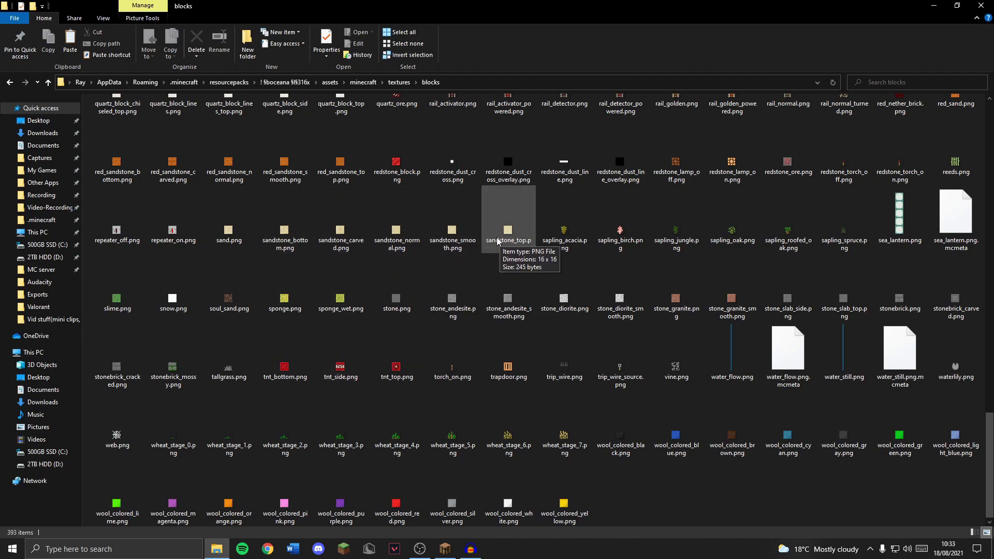
click(394, 252)
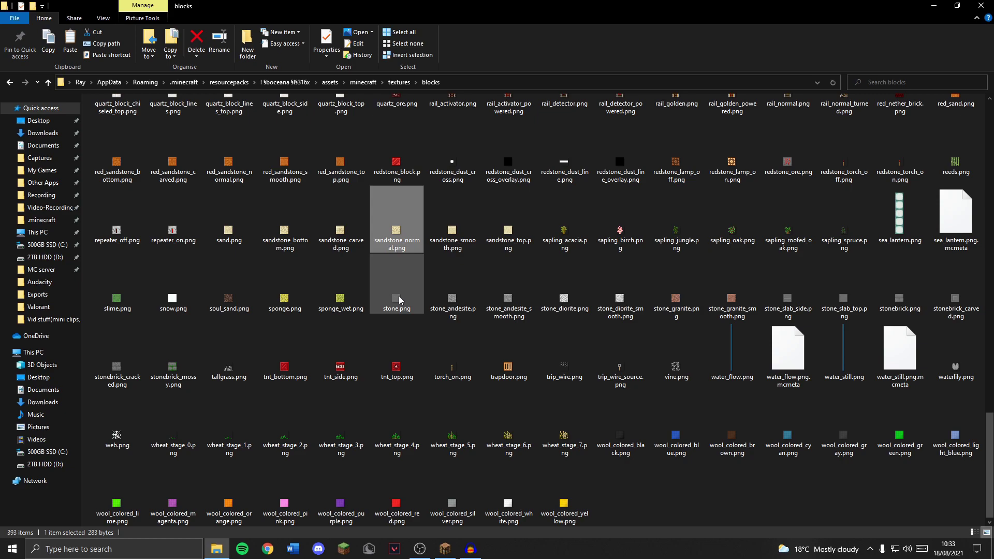
right_click(403, 235)
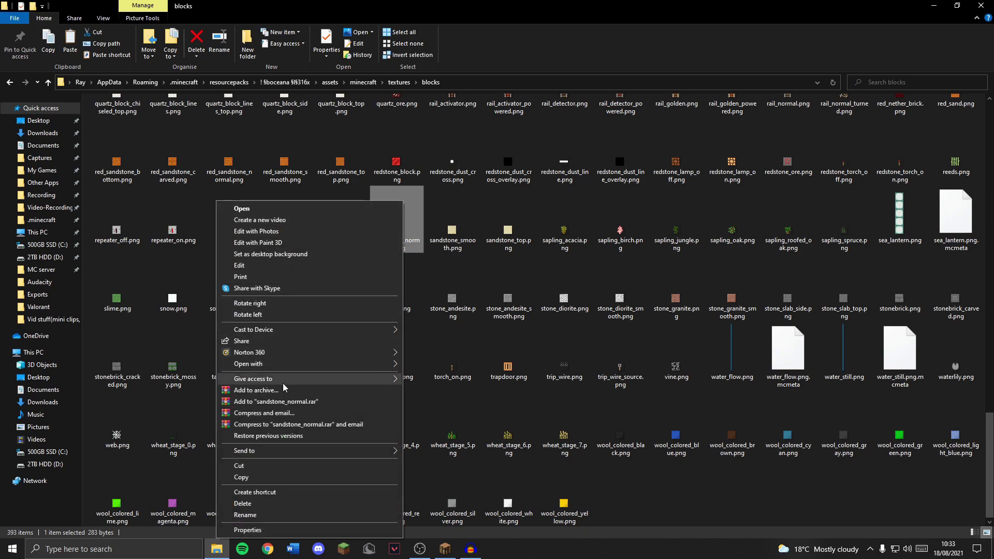
mouse_move(285, 366)
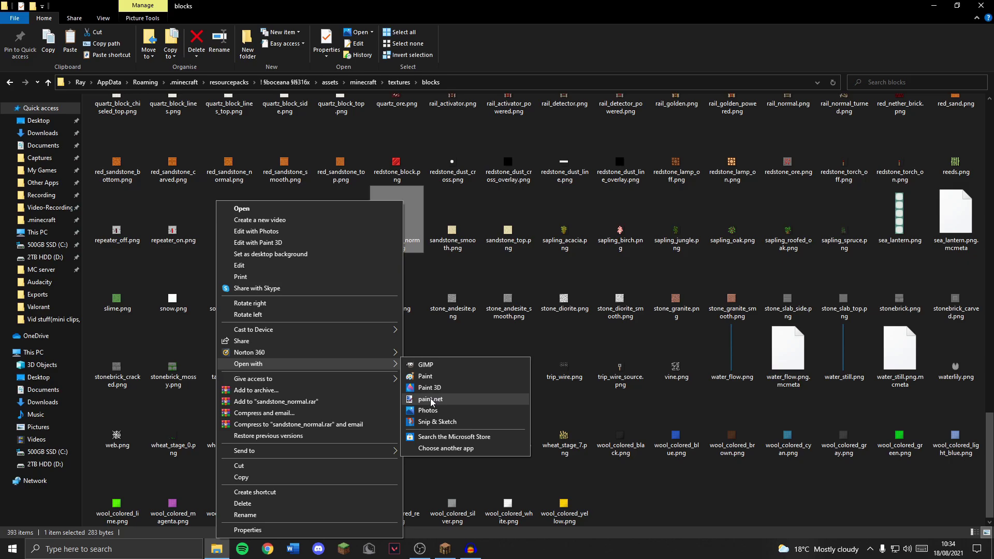
click(432, 400)
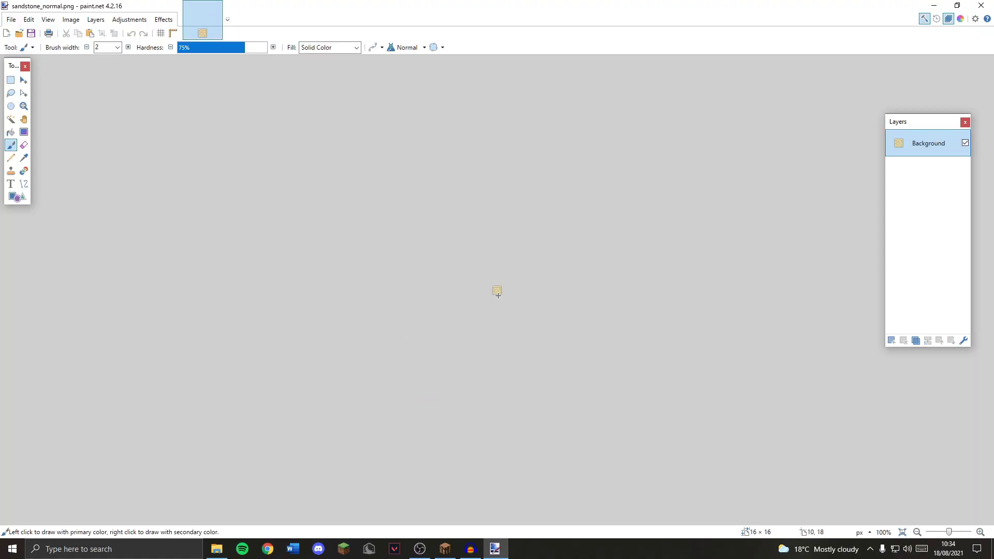
- Sample a light sandstone colour and brush over the patterned middle of the texture with a width of 2
scroll(498, 295, up, 3)
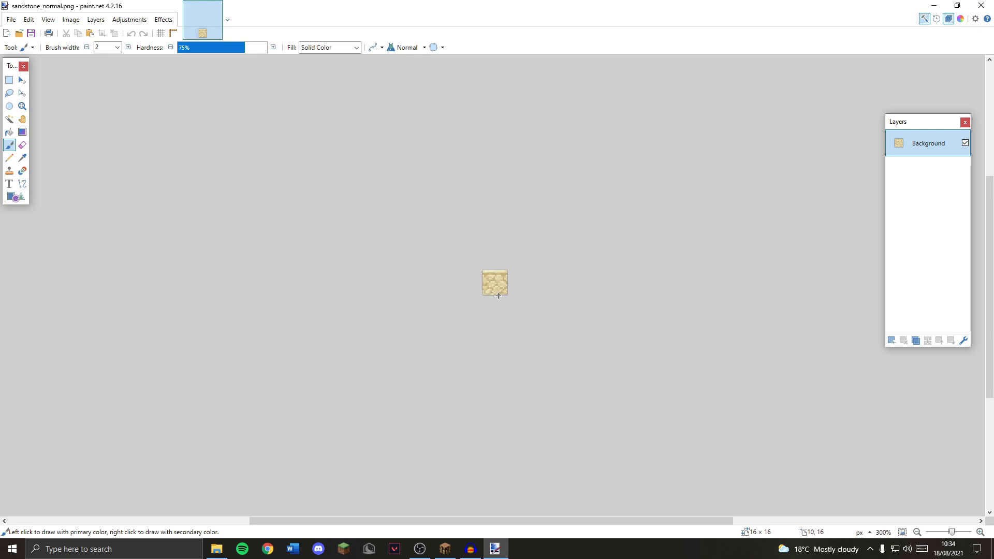
scroll(496, 293, up, 8)
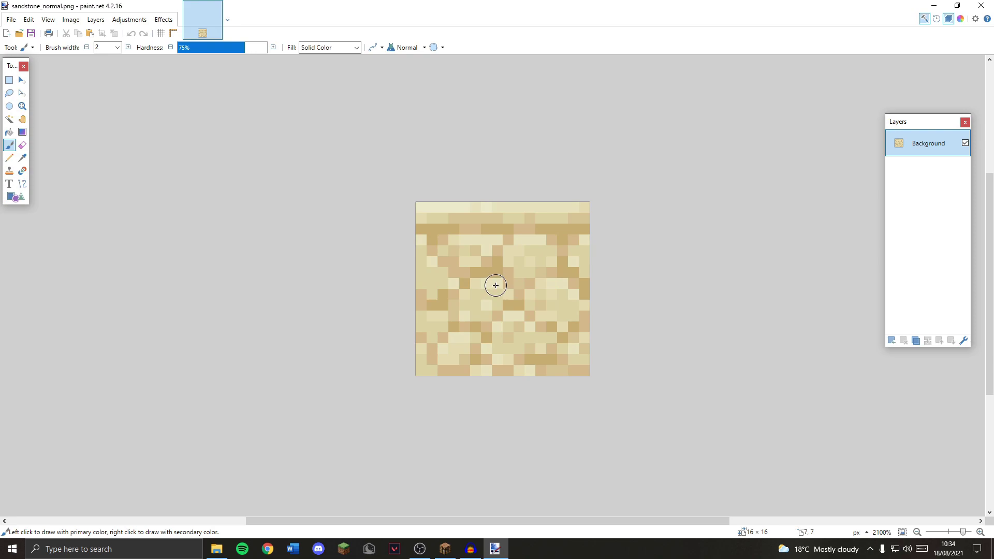
scroll(495, 287, up, 1)
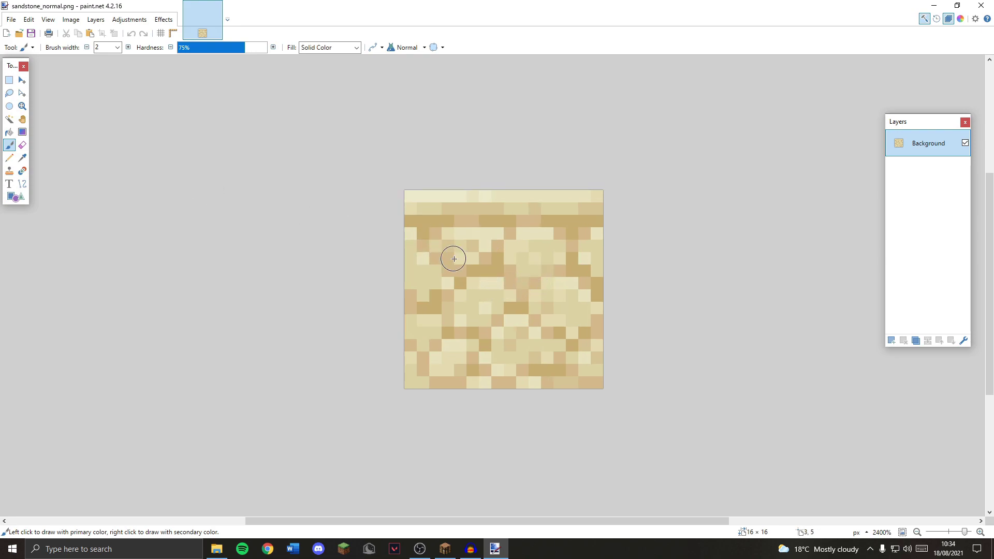
drag(454, 259, 496, 268)
click(450, 306)
click(22, 157)
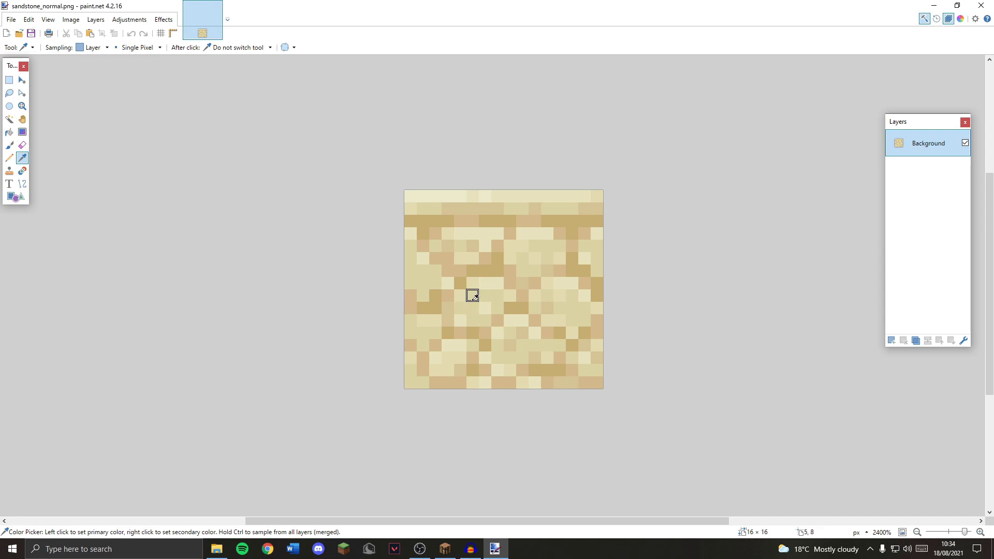
click(9, 146)
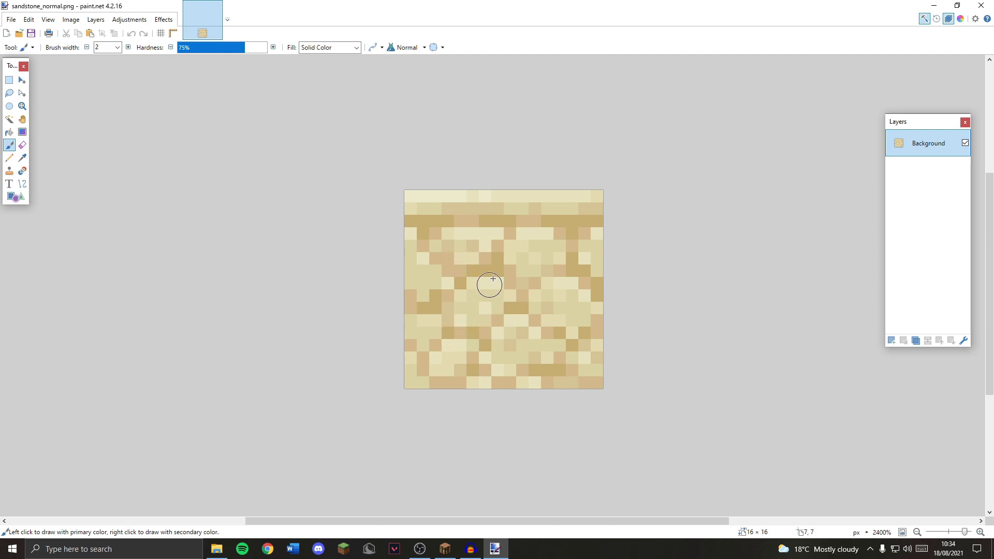
mouse_move(492, 278)
mouse_down()
mouse_move(491, 271)
mouse_move(535, 280)
mouse_move(508, 257)
mouse_move(438, 291)
mouse_move(537, 298)
mouse_move(491, 270)
mouse_move(515, 282)
mouse_up()
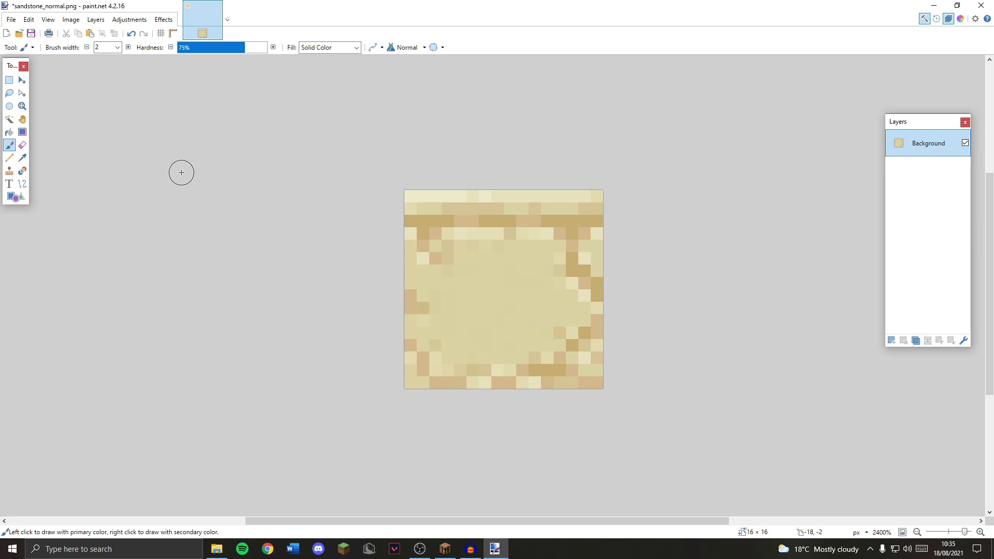
- Sample the darker brown and paint a smiley face with two eyes and a wide mouth on the cleared area
click(22, 157)
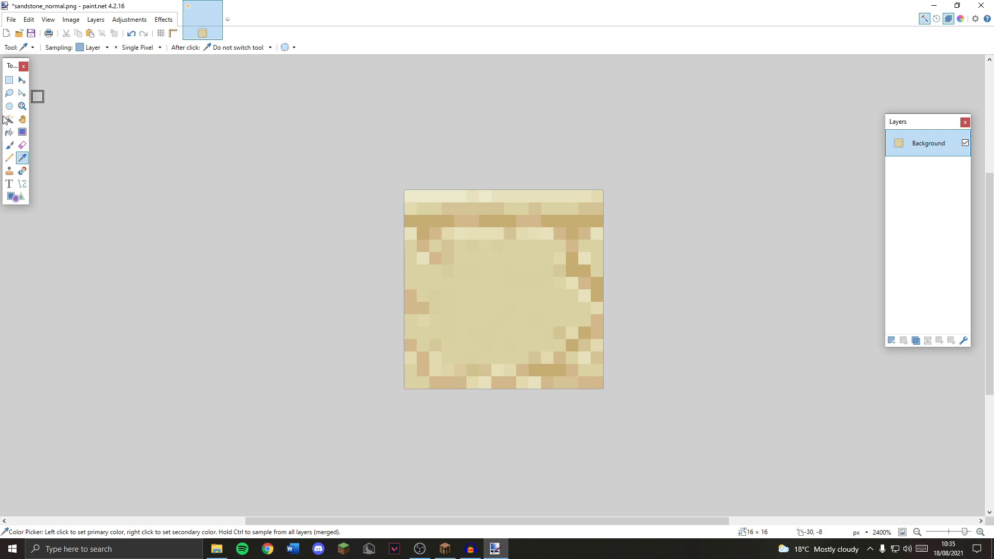
click(9, 145)
drag(459, 273, 474, 272)
mouse_move(549, 267)
mouse_down()
mouse_move(541, 284)
mouse_move(518, 276)
mouse_up()
mouse_move(448, 312)
mouse_down()
mouse_move(495, 345)
mouse_move(561, 312)
mouse_up()
mouse_move(560, 312)
mouse_down()
mouse_move(494, 342)
mouse_move(459, 336)
mouse_up()
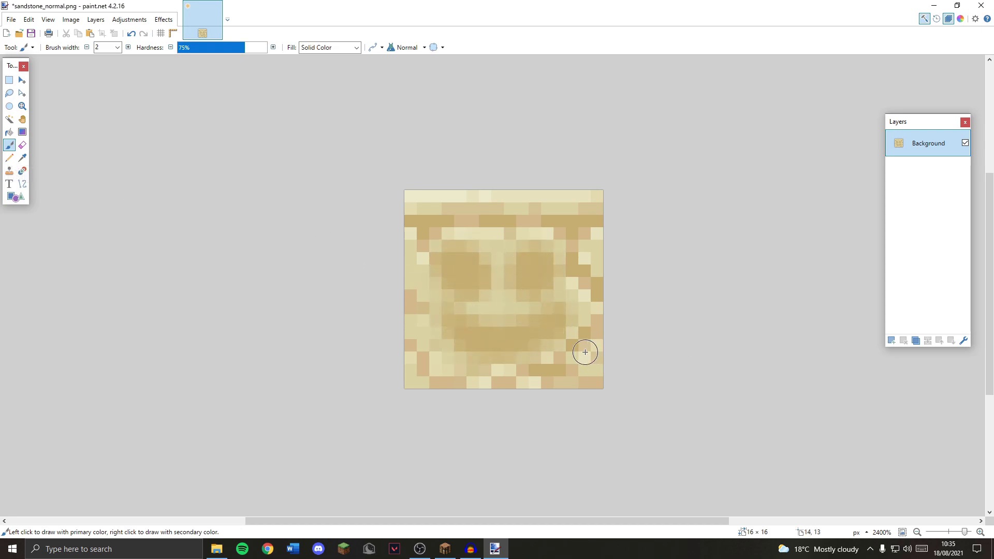
- Save the edited texture as sandstone_normal.png in the blocks folder, replacing the existing file and keeping the default PNG settings
click(6, 21)
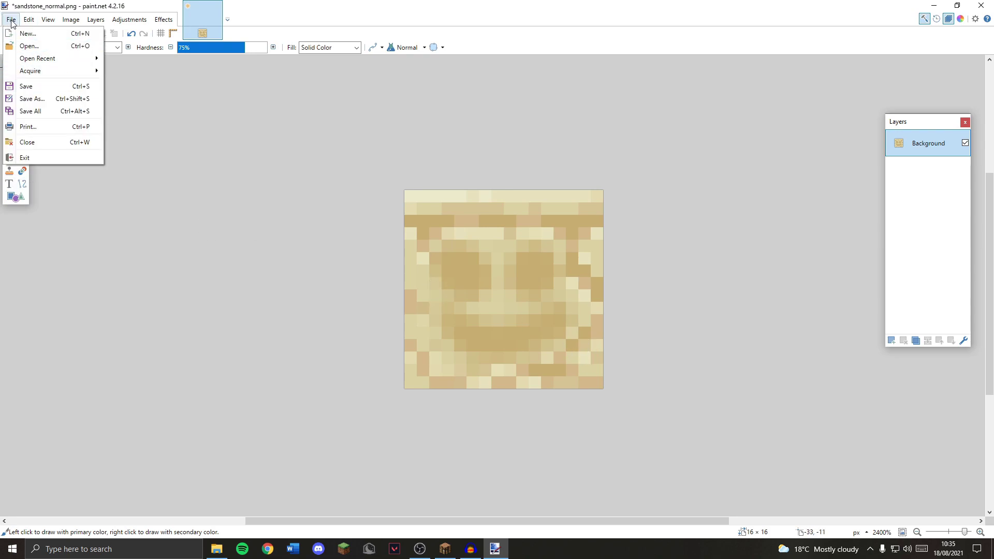
click(52, 98)
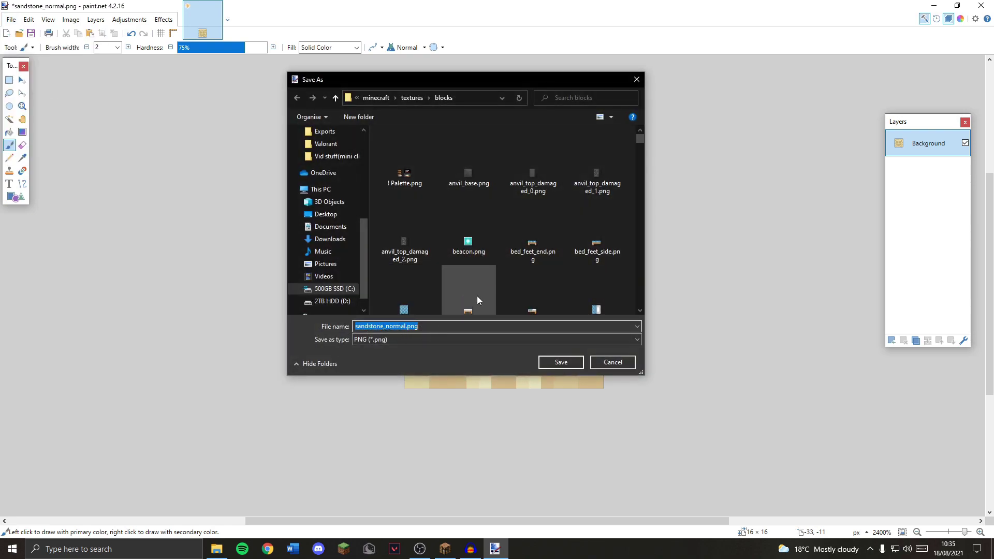
click(567, 365)
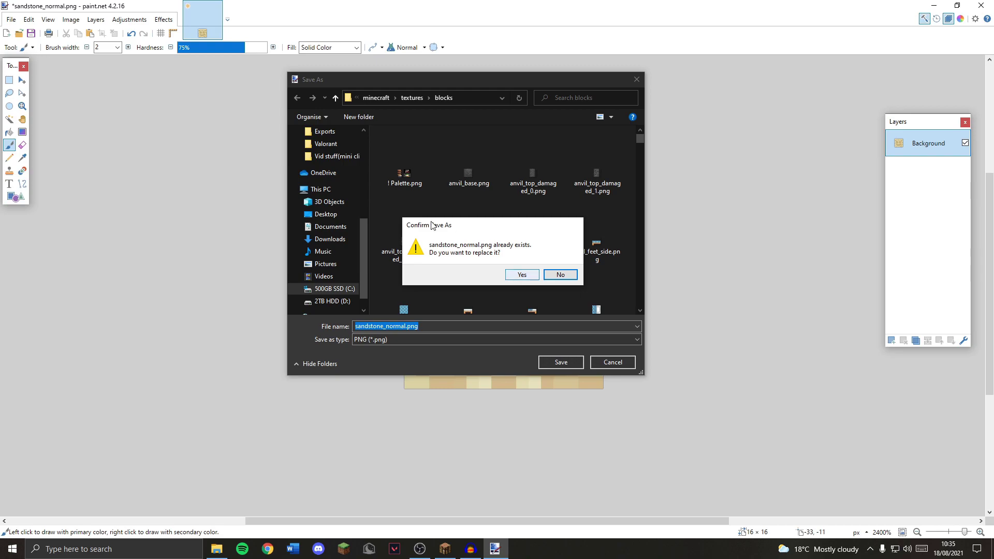
click(517, 275)
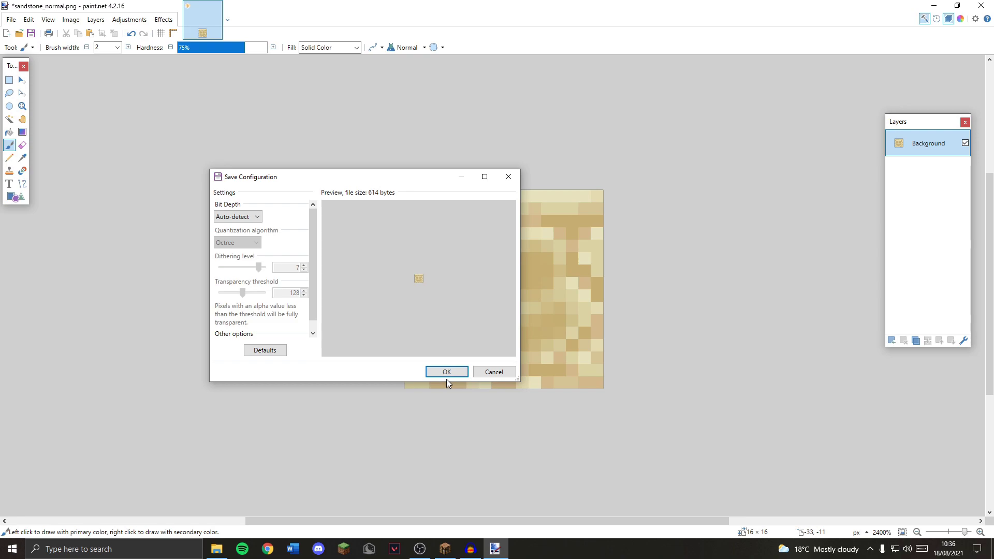
click(446, 372)
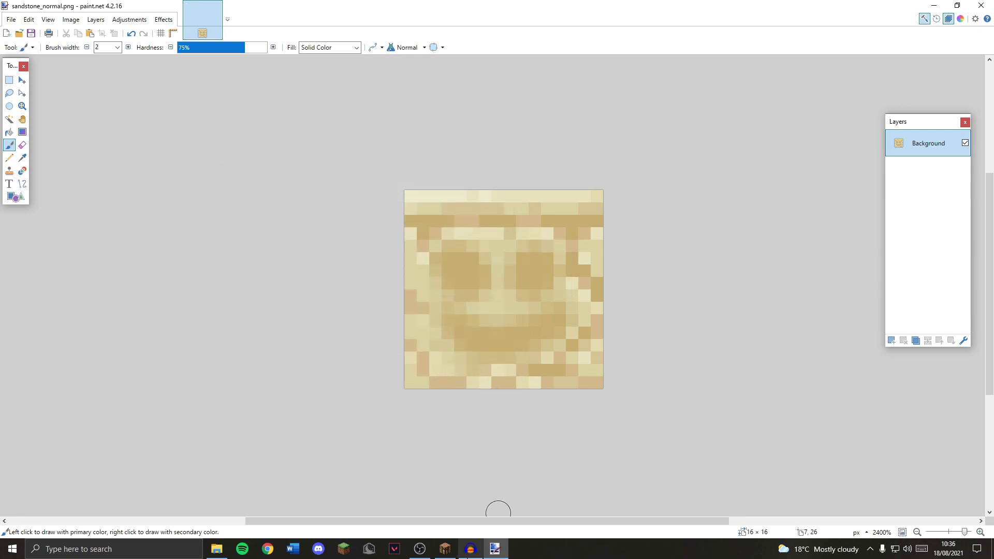
- Switch to Minecraft in Lunar Client and walk to a stack of sandstone blocks at the edge of the Bed Wars lobby
mouse_move(445, 553)
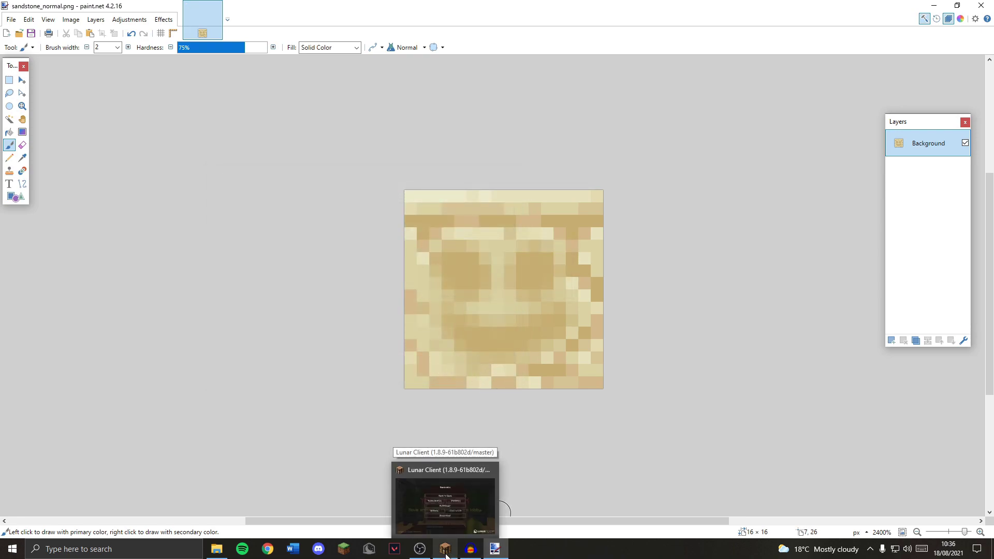
click(445, 551)
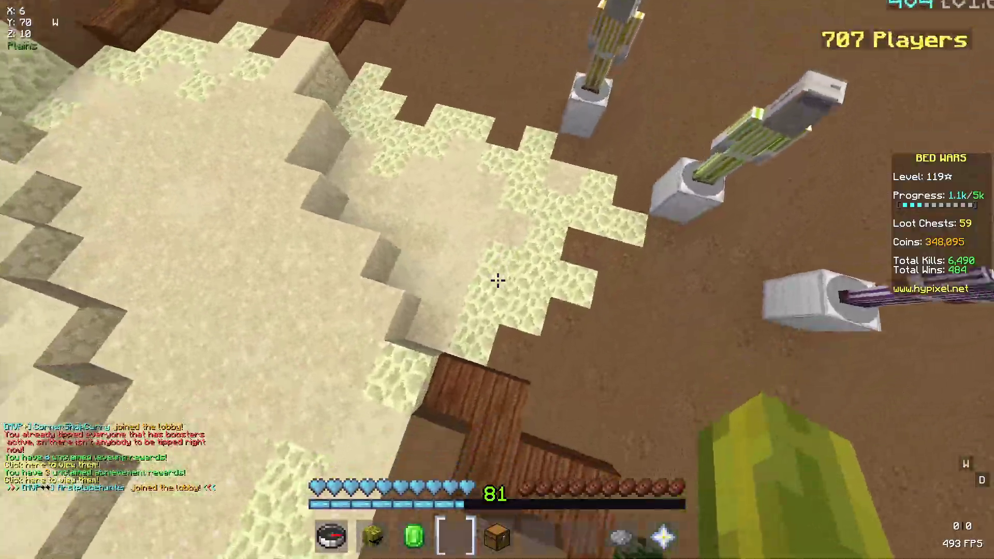
key(w)
key(space)
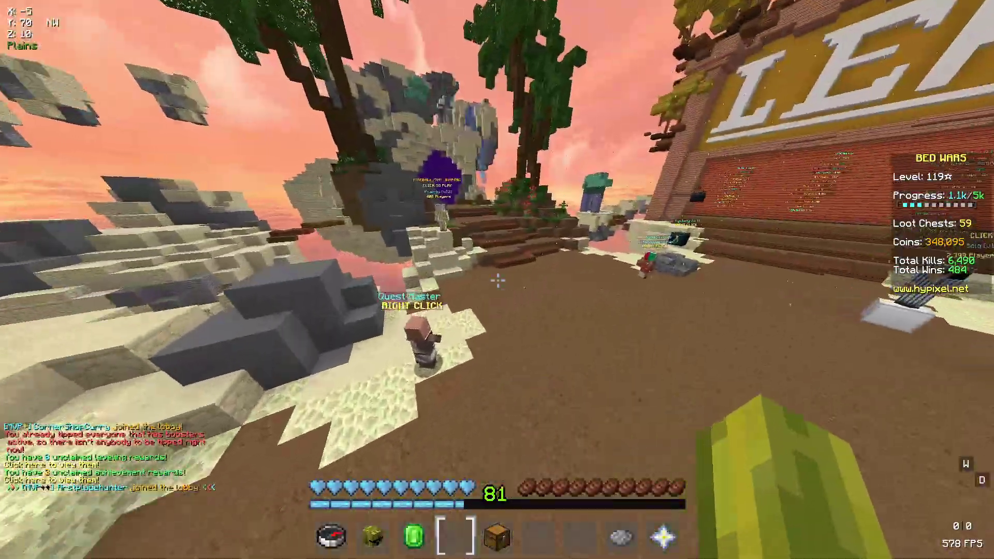
key(w)
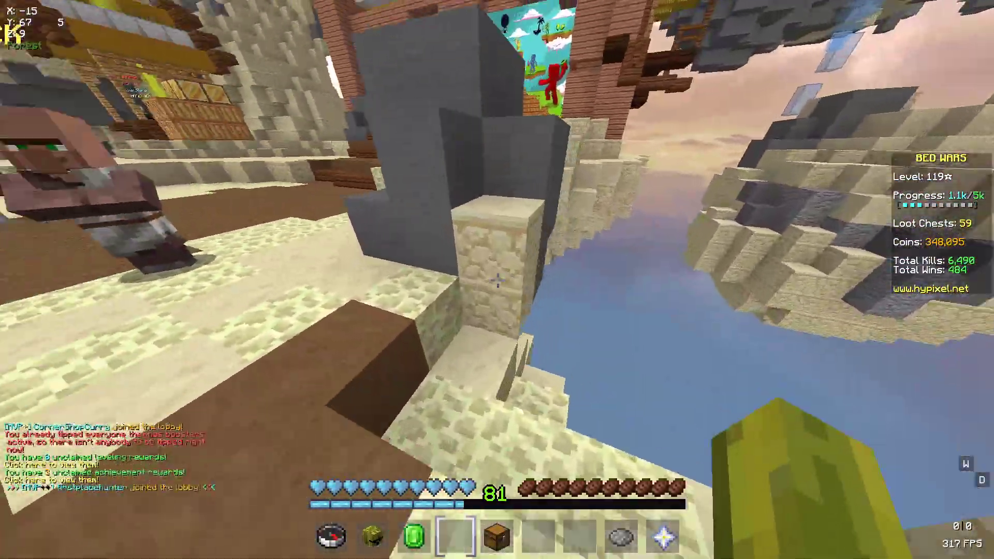
key(s)
click(497, 279)
click(497, 280)
key(space)
key(s)
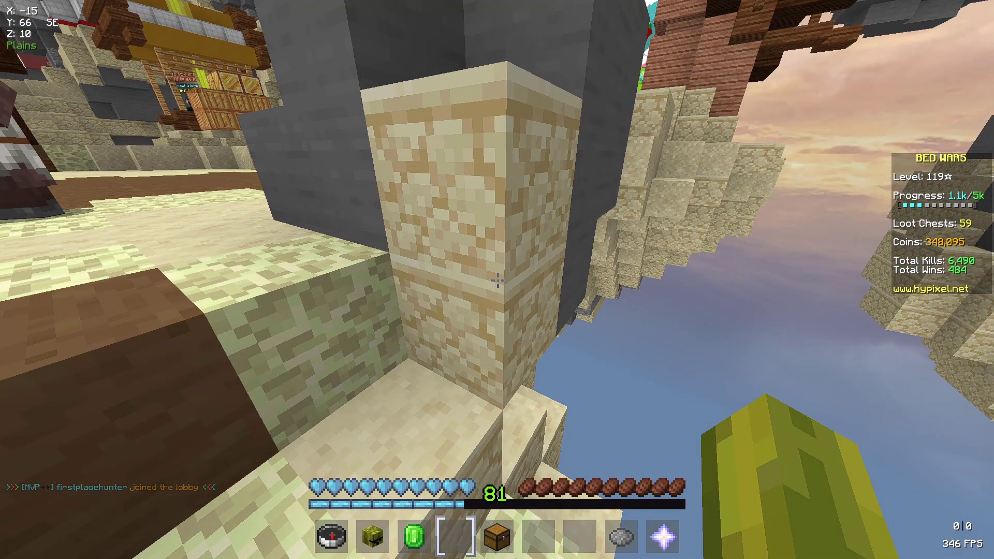
- Reload the resource pack textures in the game and return to play
key(F3+t)
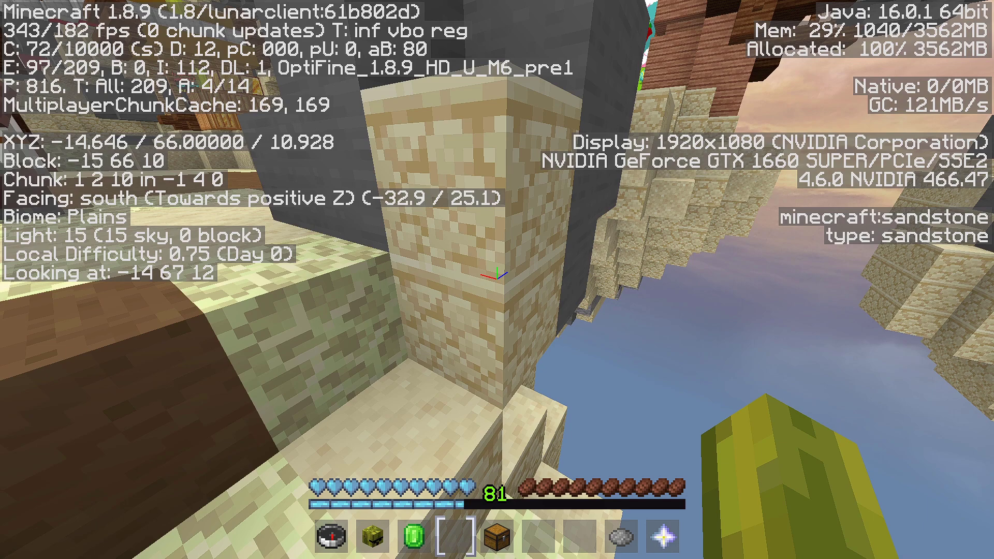
key(t)
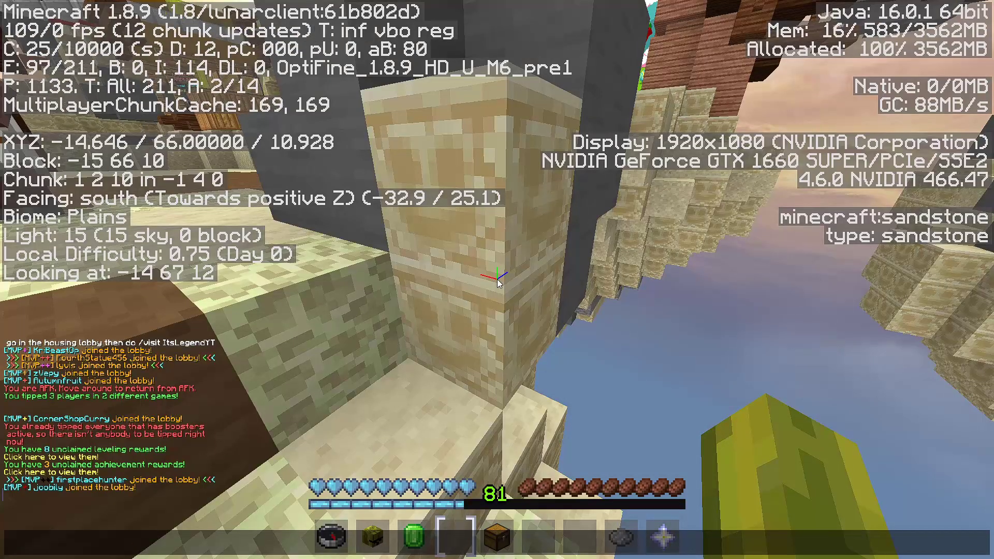
key(Escape)
- Examine the edited sandstone texture on the nearby blocks and distant islands from several angles, and hide the debug overlay
key(a)
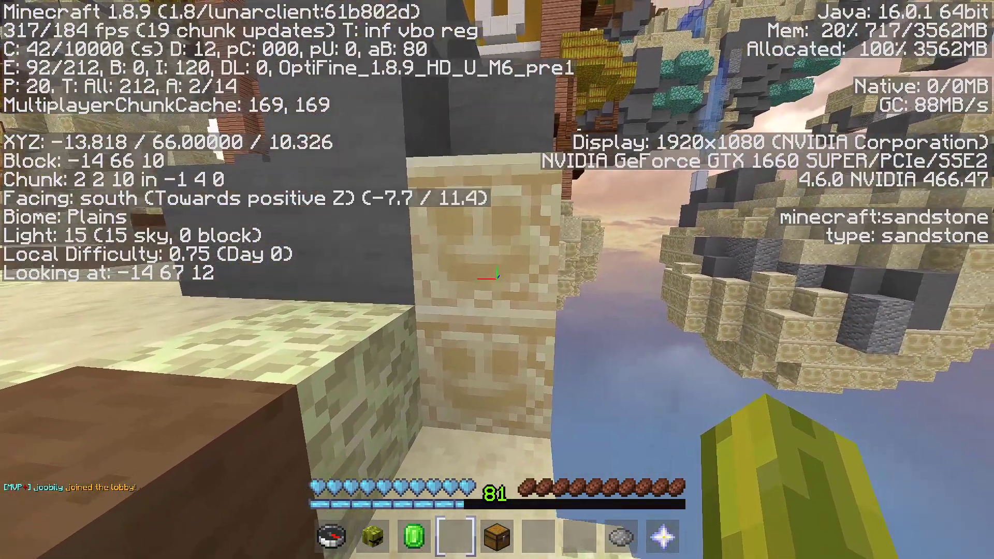
key(c)
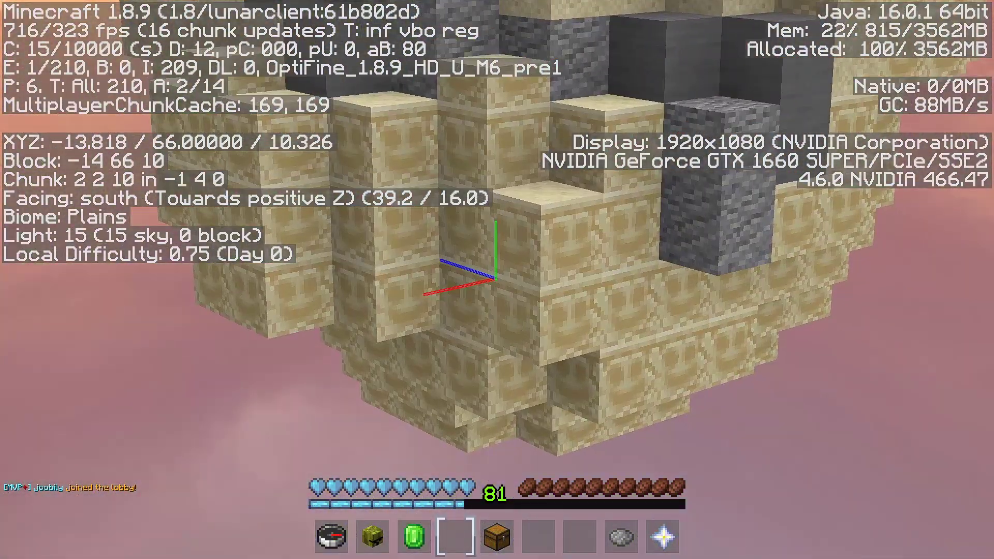
key(w)
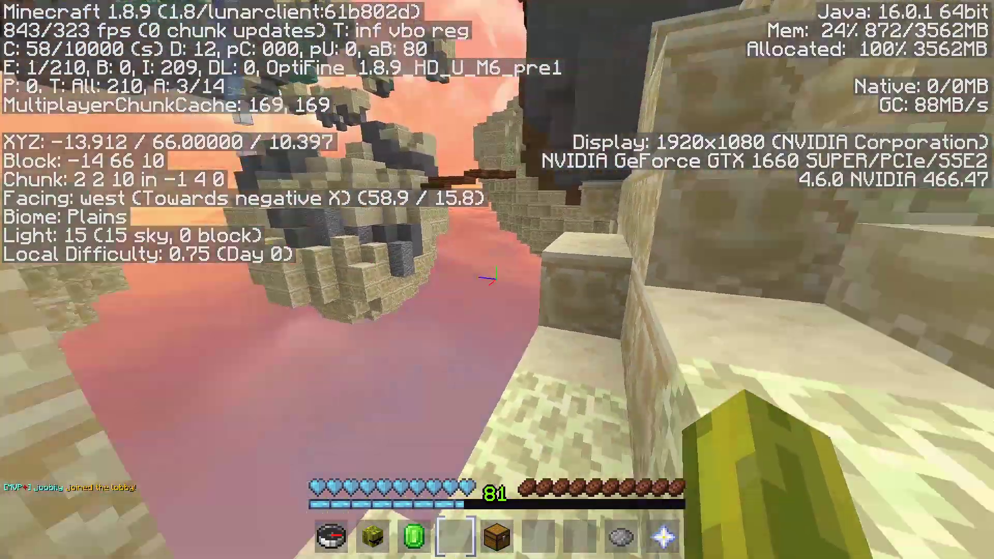
key(space)
key(w)
key(space)
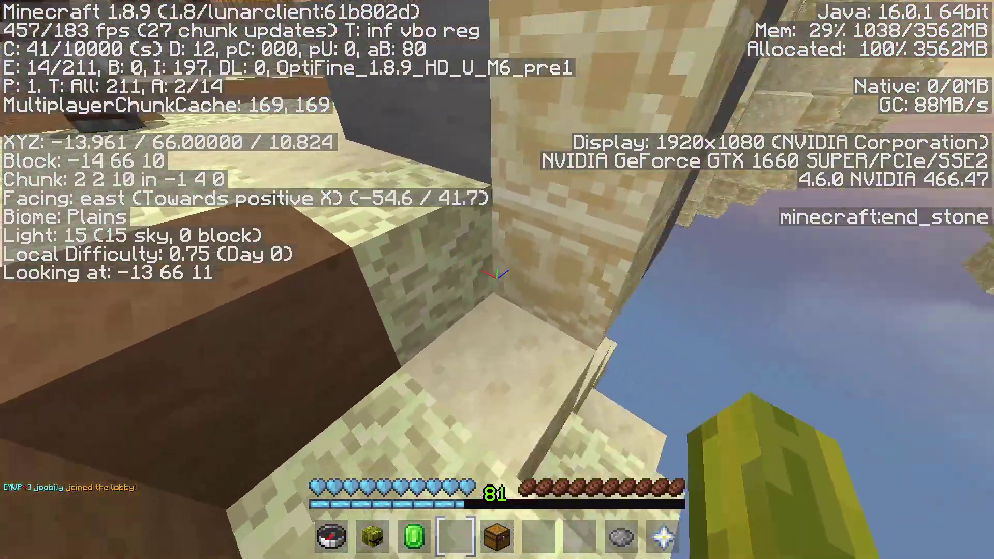
key(s)
click(497, 279)
click(497, 280)
key(w)
key(space)
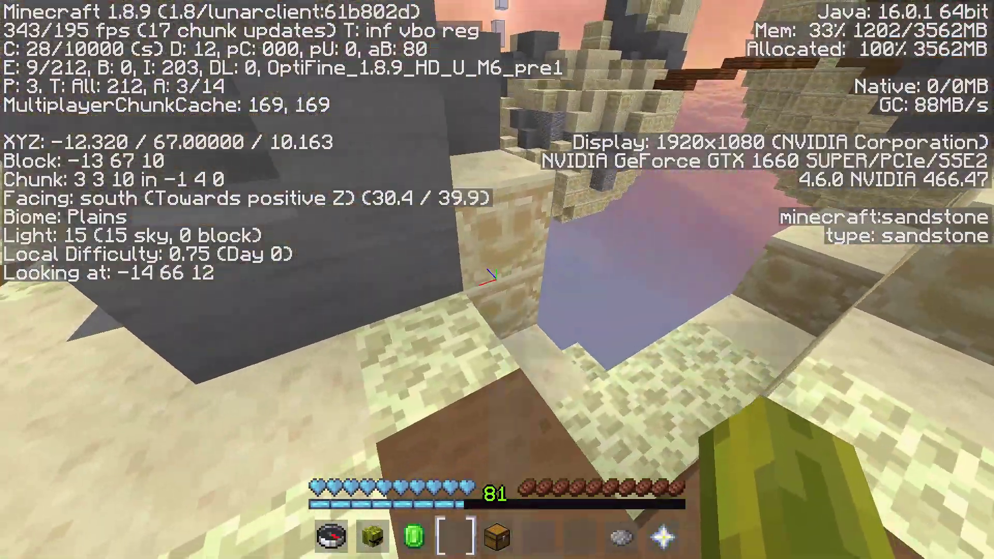
key(d)
key(w)
key(space)
key(w)
key(a)
key(s)
key(d)
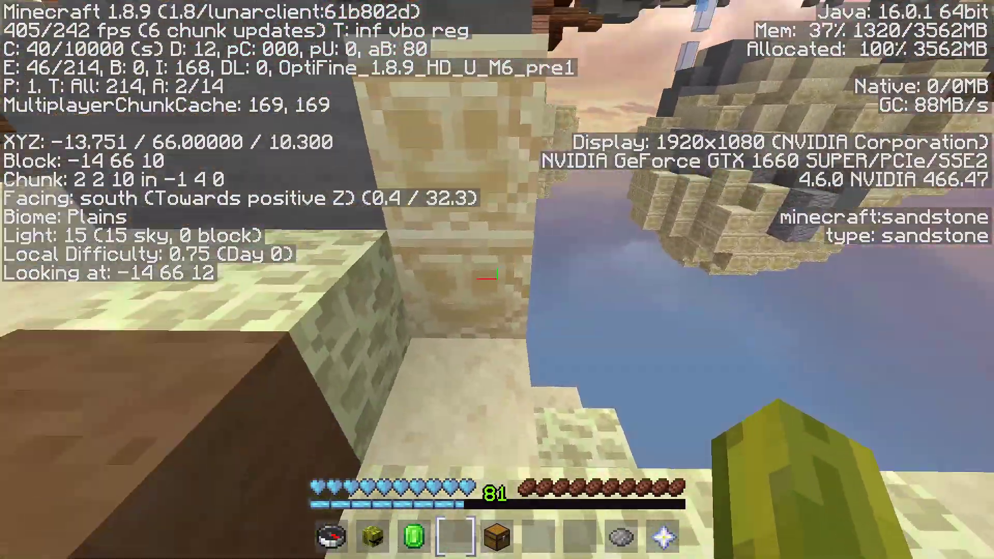
key(space)
key(a)
click(497, 279)
key(F3)
key(w)
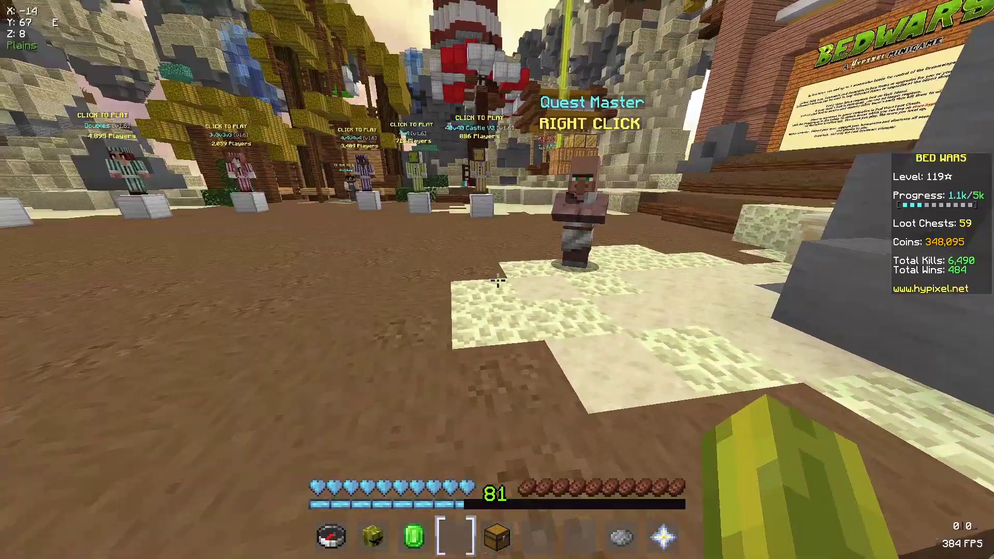
key(8)
key(2)
key(4)
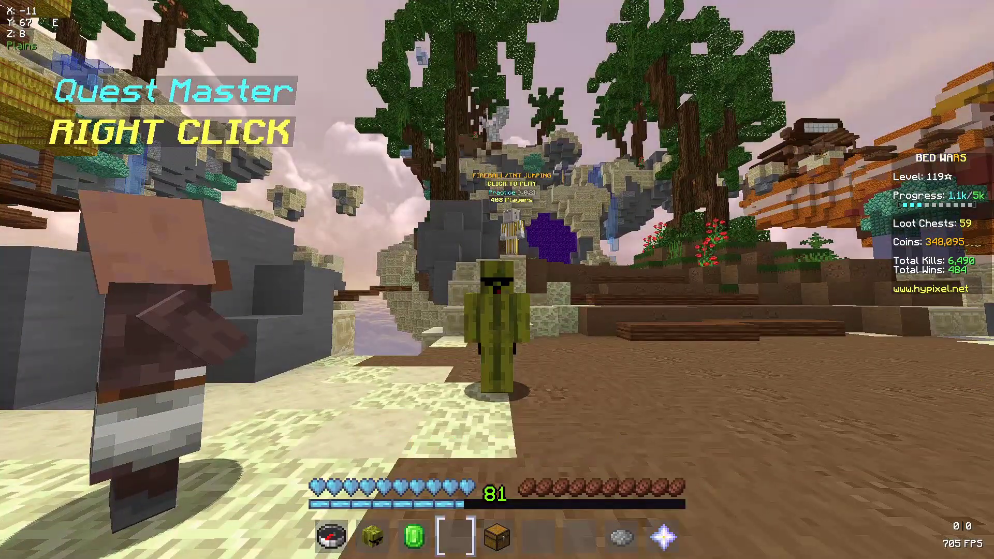
key(w)
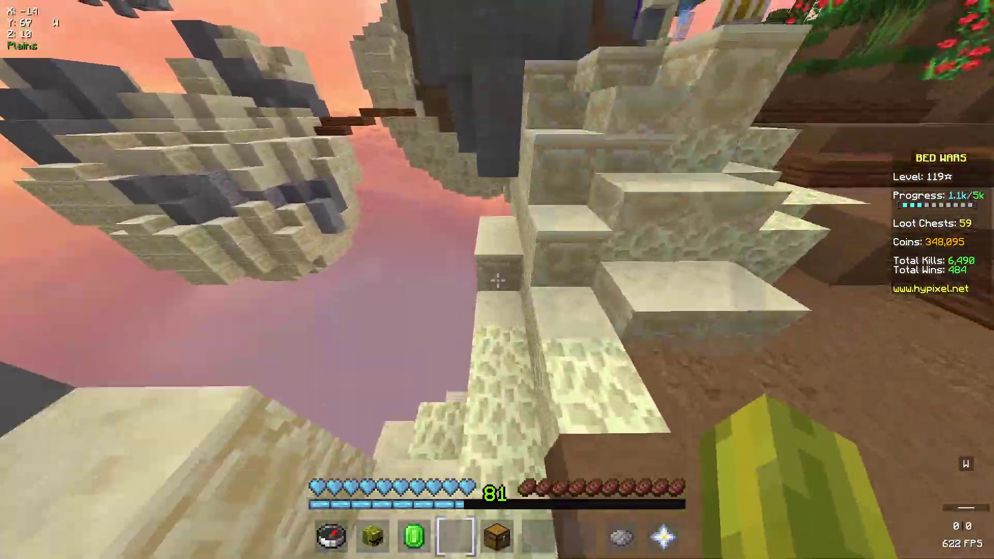
- Walk around the Bed Wars lobby and examine the reloaded sandstone along the island edges and beside the leaderboard building
click(497, 281)
click(498, 281)
key(w)
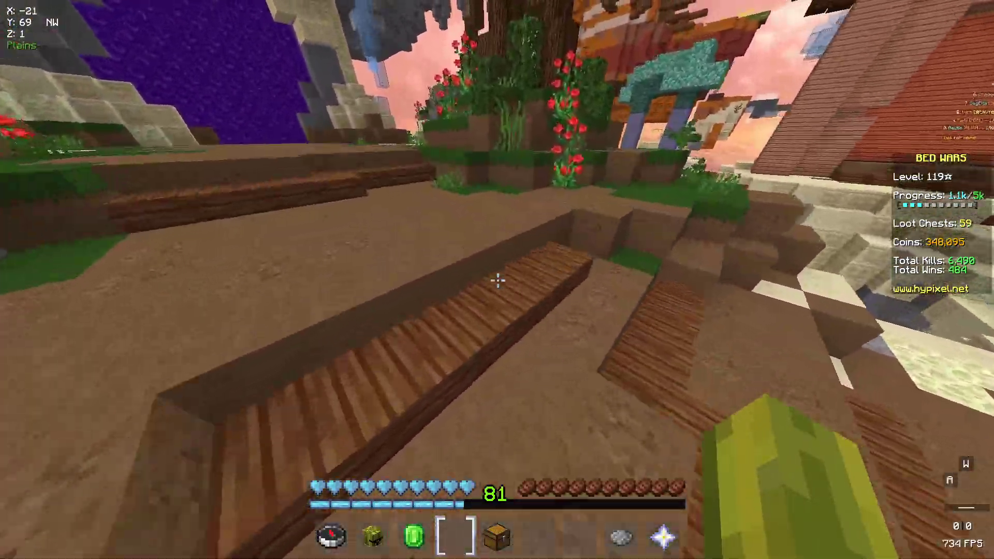
key(a)
key(w)
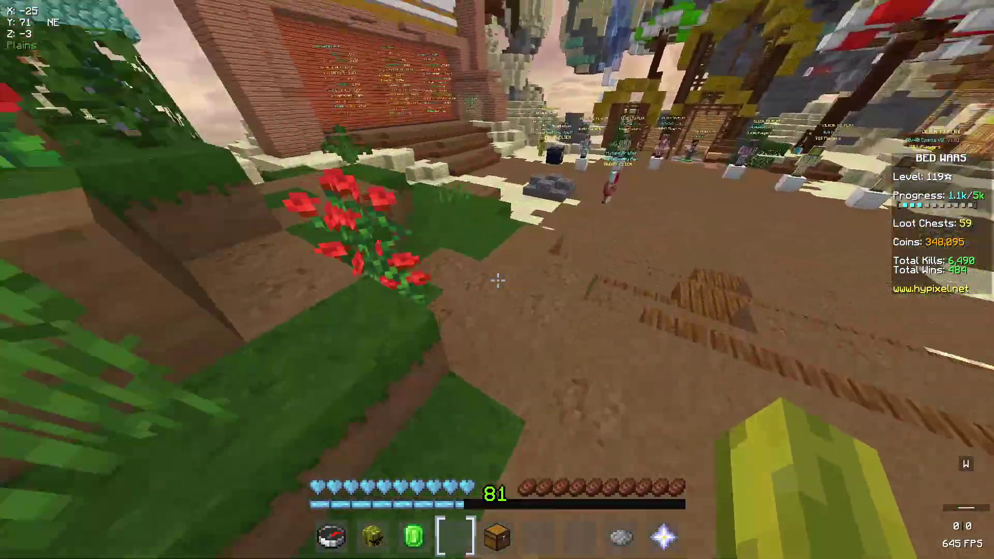
key(w)
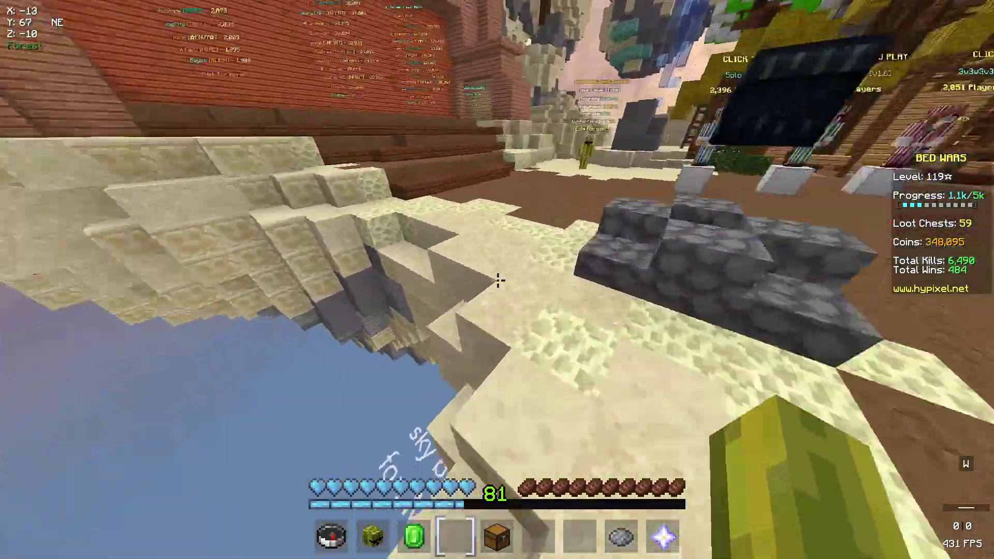
key(w)
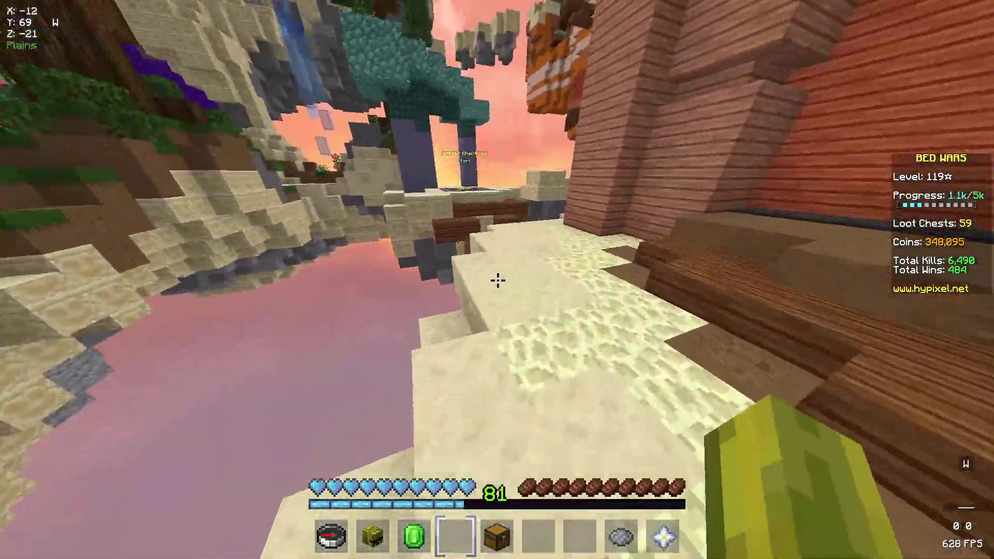
key(w)
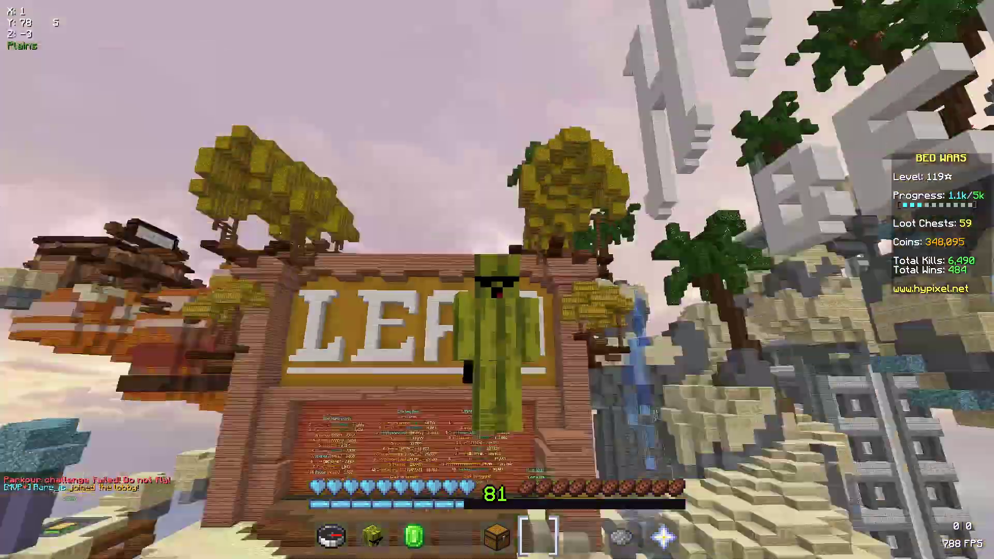
- Return to the first-person view and fly above the lobby towards the portal to view the retextured islands from above
key(F5)
key(w)
key(space)
key(w)
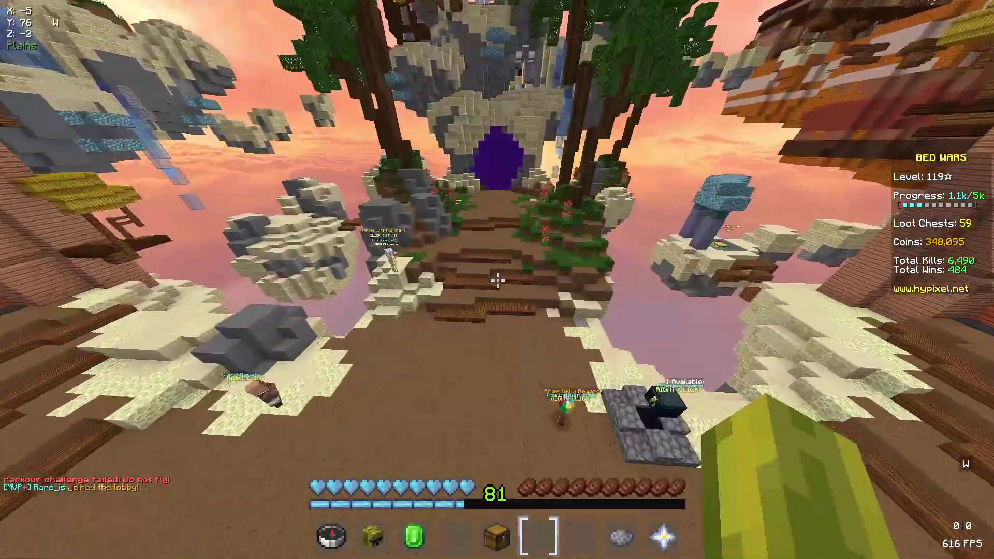